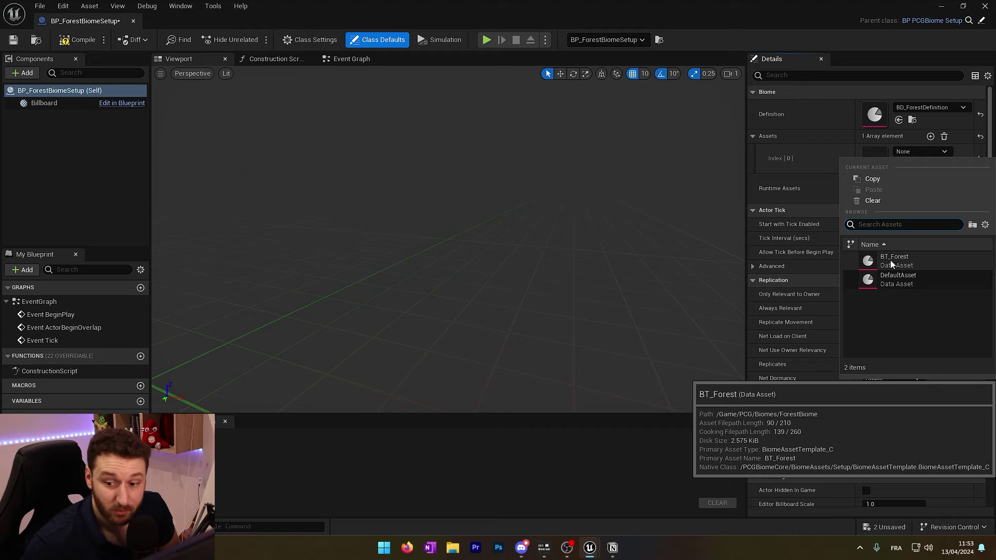
- Assign BT_Forest to the first Assets element of BP_ForestBiomeSetup, and close the blueprint after compiling and saving it
click(890, 260)
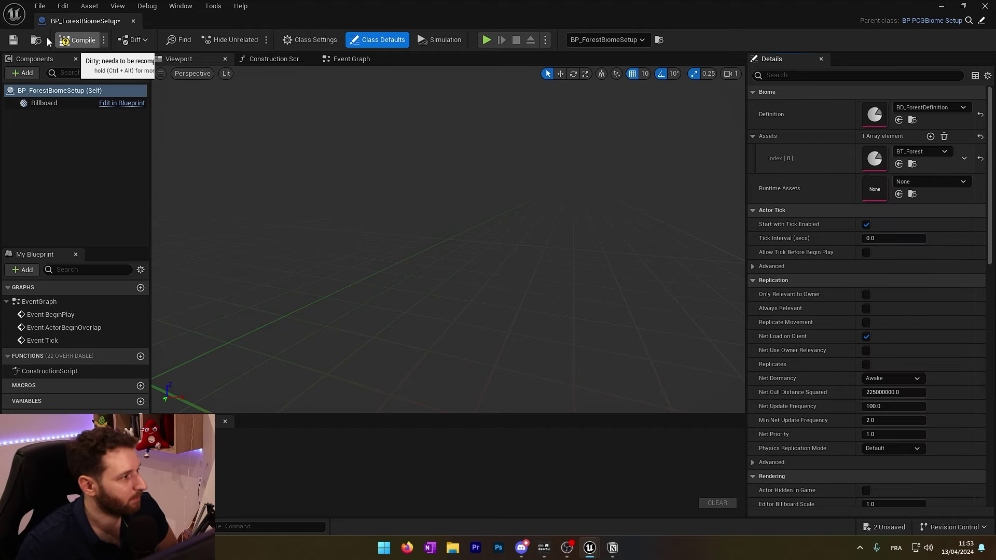
click(67, 40)
click(14, 40)
click(133, 21)
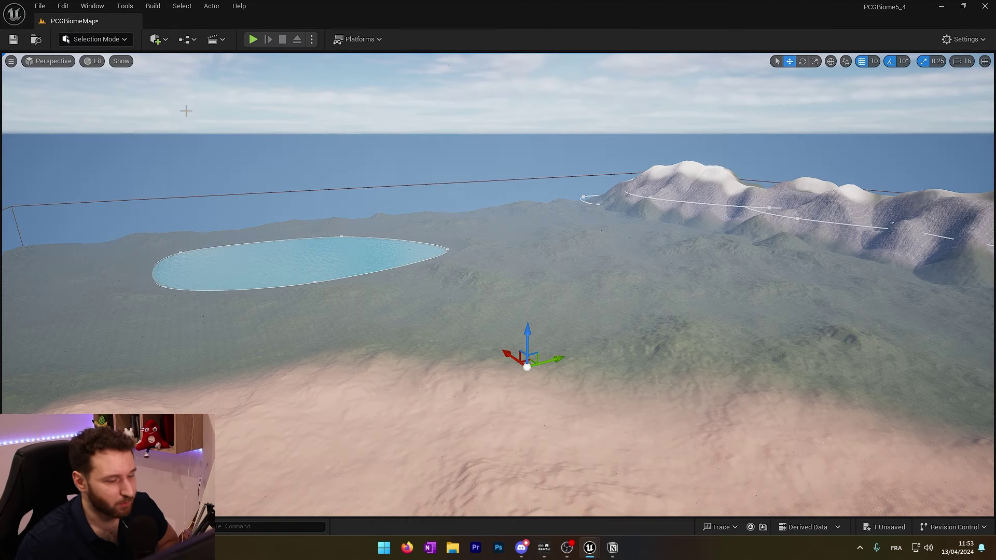
- Create a Blueprint class named BP_BiomeCore in the PCG/Biomes content folder
key(ctrl+space)
click(403, 297)
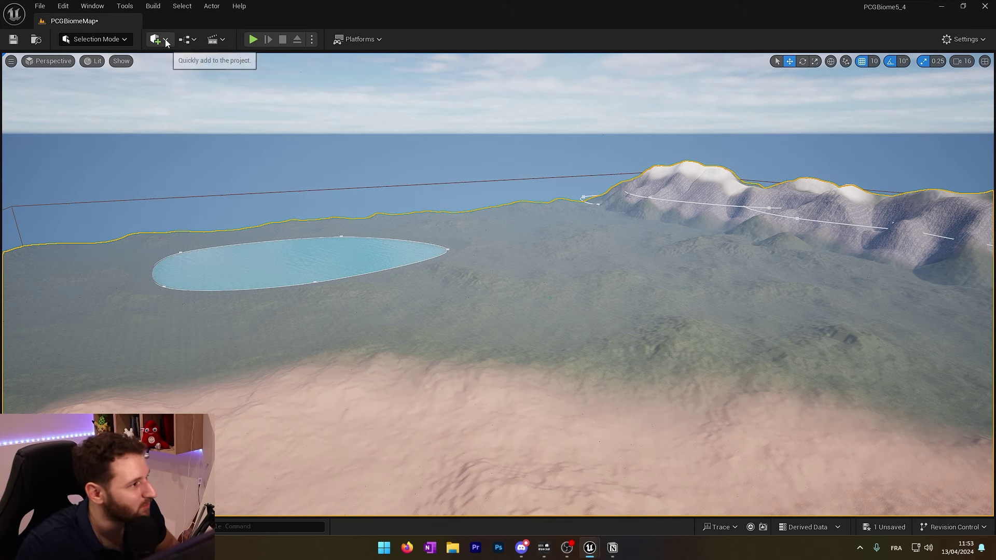
click(165, 40)
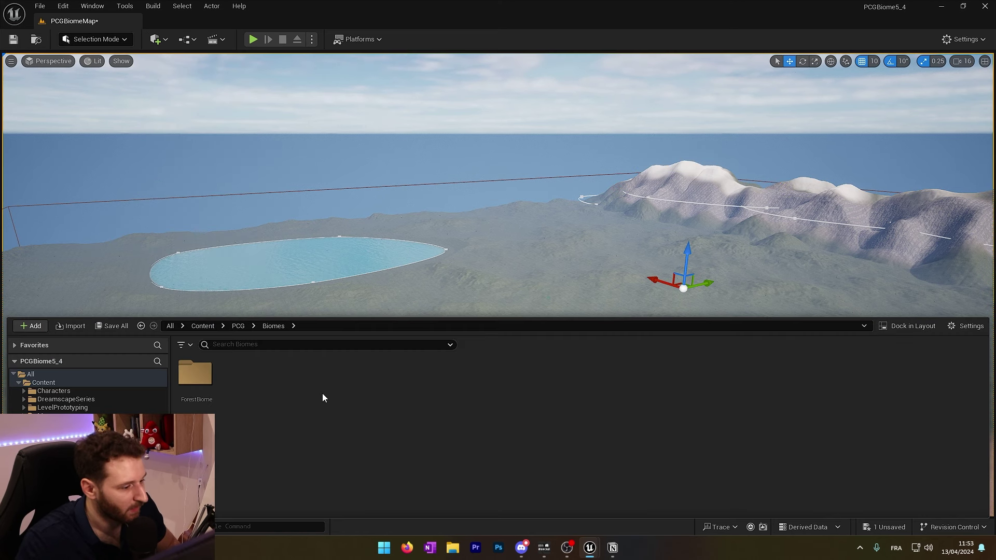
right_click(268, 379)
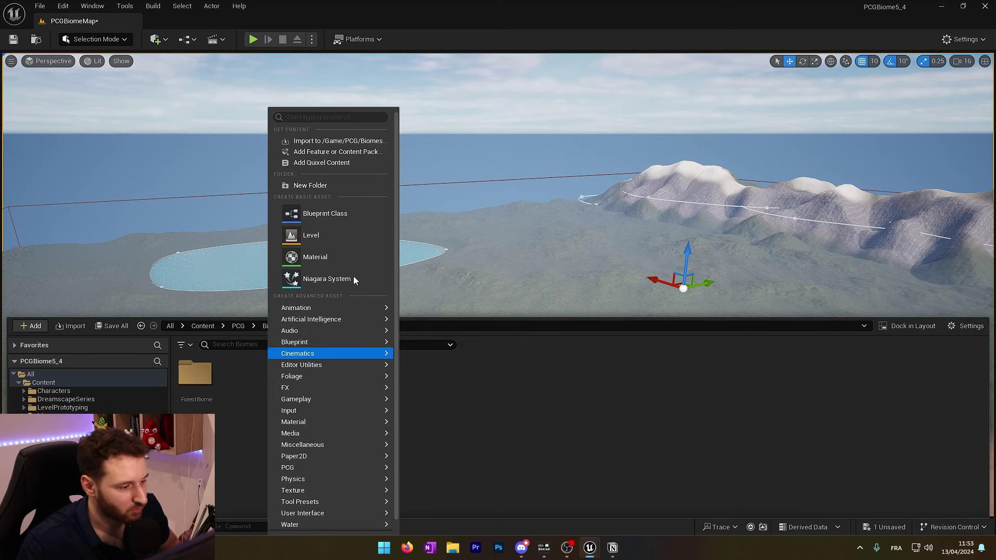
click(319, 214)
click(593, 496)
text(BP_)
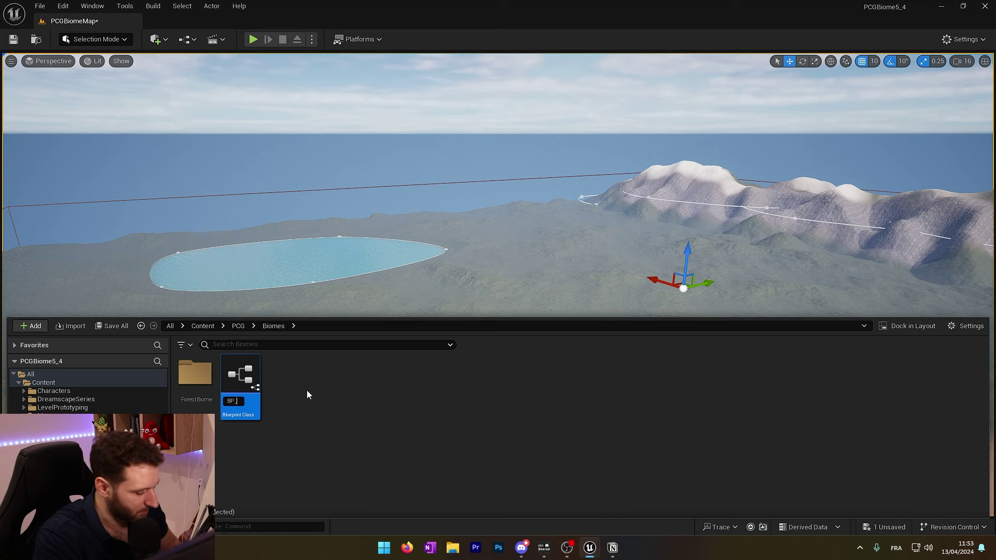
text(BiomeCore)
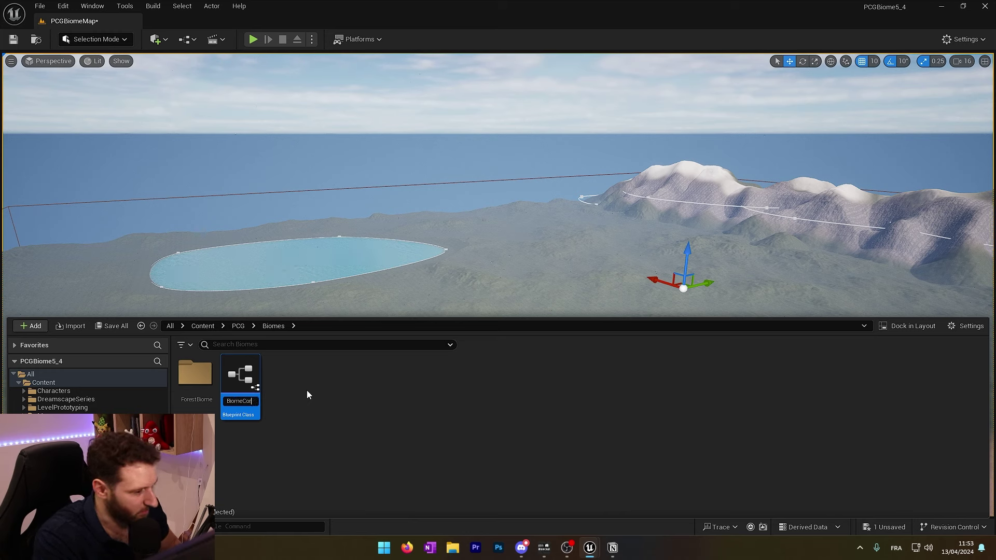
key(Return)
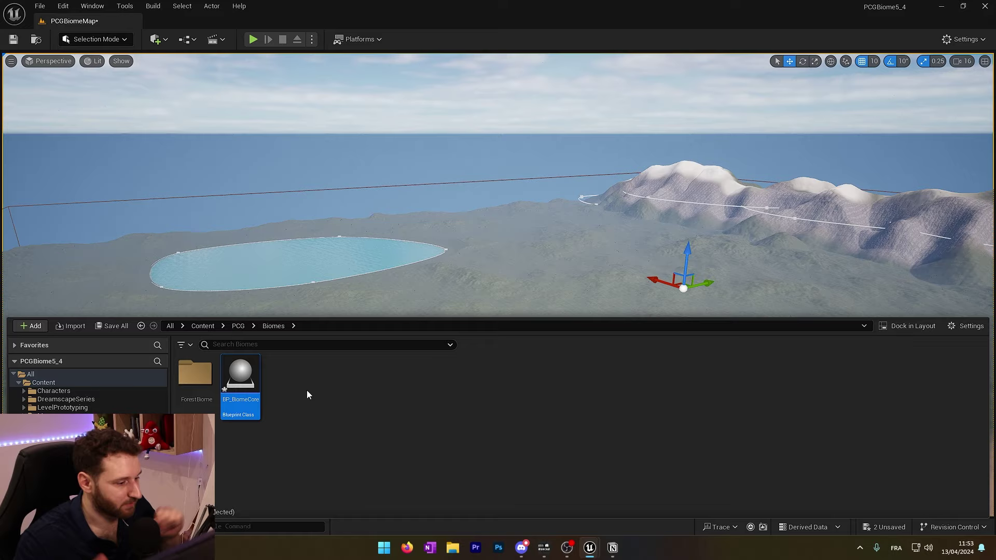
- Place an instance of BP_BiomeCore on the landscape between the lake and the mountains
drag(243, 373, 522, 292)
right_drag(524, 318, 526, 195)
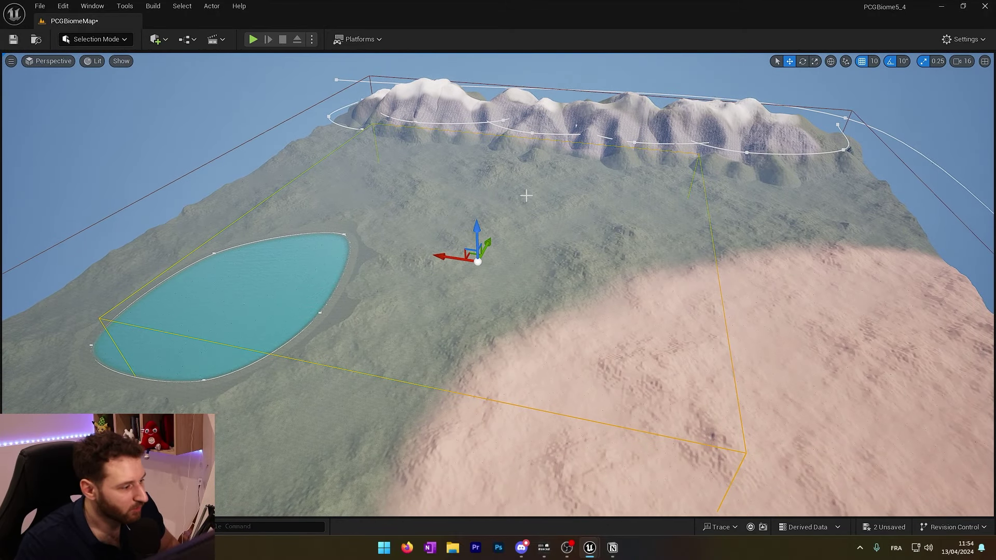
mouse_move(583, 183)
right_down()
mouse_move(594, 183)
mouse_move(575, 176)
right_up()
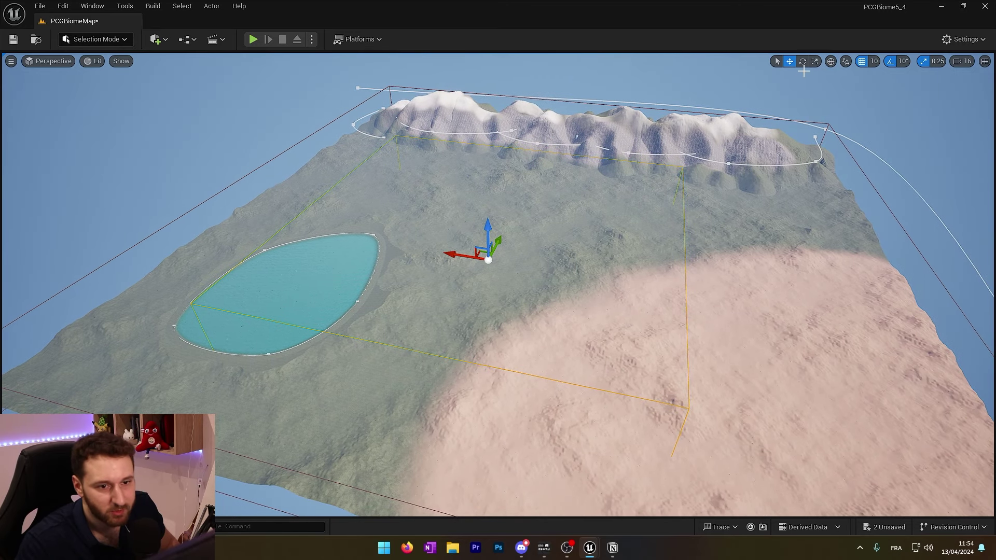
- Scale the BP_BiomeCore volume to about 2.25 × 2.0 × 1.5 and reposition it so that it encloses the whole landscape
click(814, 61)
drag(484, 238, 472, 249)
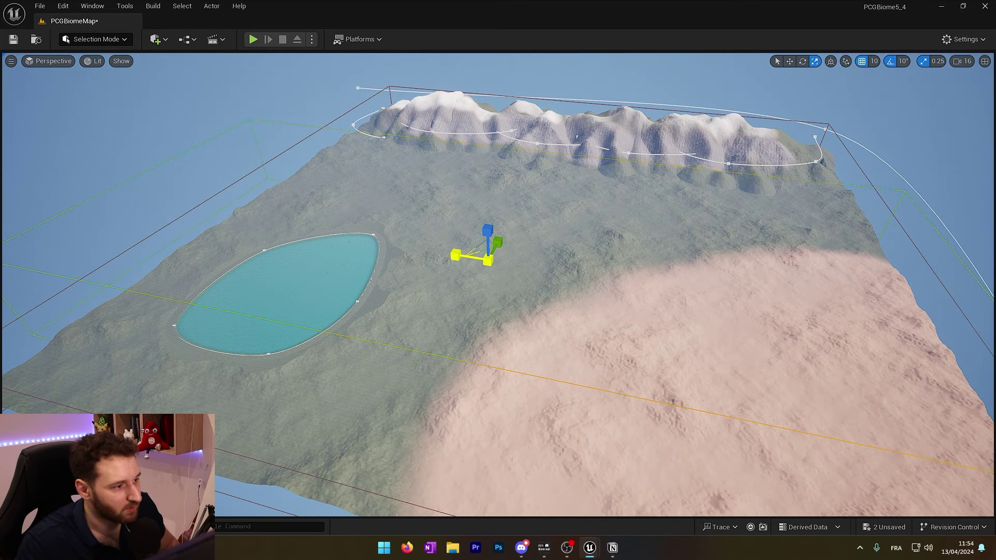
right_drag(605, 220, 469, 218)
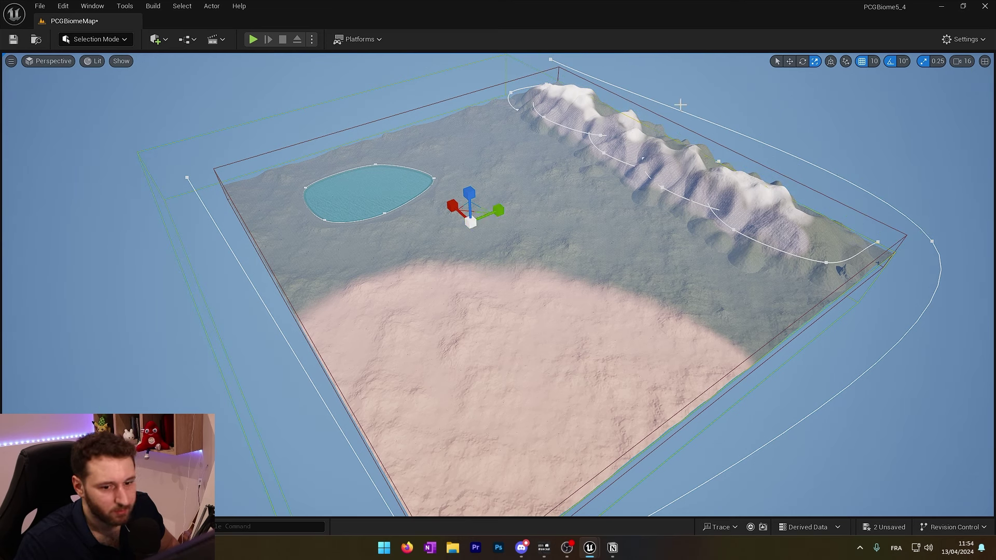
click(790, 61)
drag(508, 209, 532, 176)
click(814, 63)
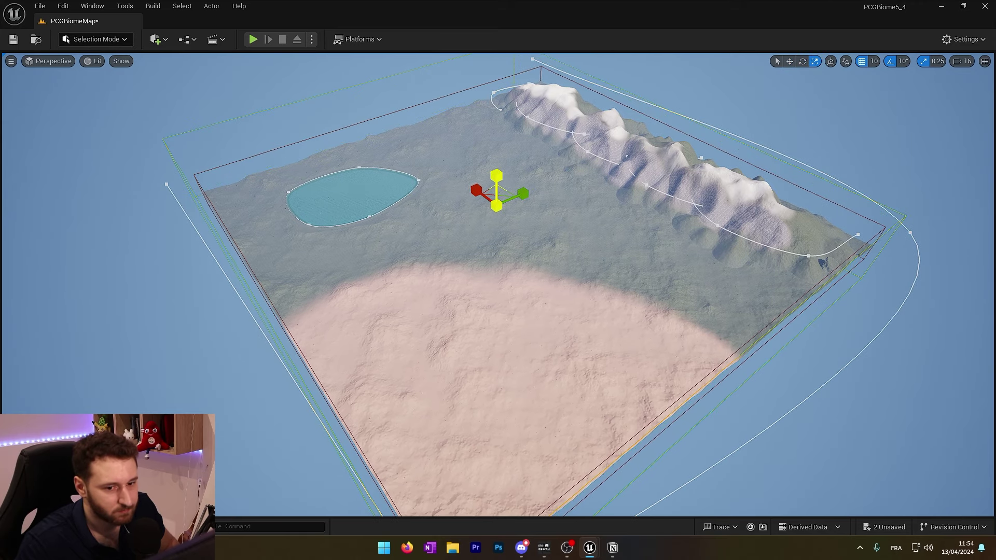
right_drag(508, 249, 473, 241)
key(w)
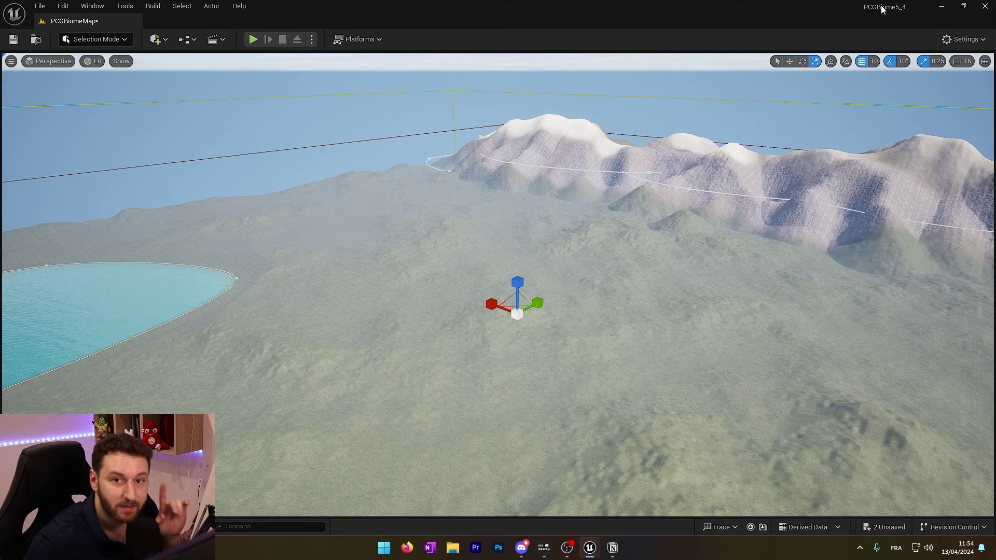
- Create another Blueprint class in the Biomes folder with BP_PCGBiomeSpline as its parent class
key(ctrl+space)
right_click(297, 382)
click(341, 209)
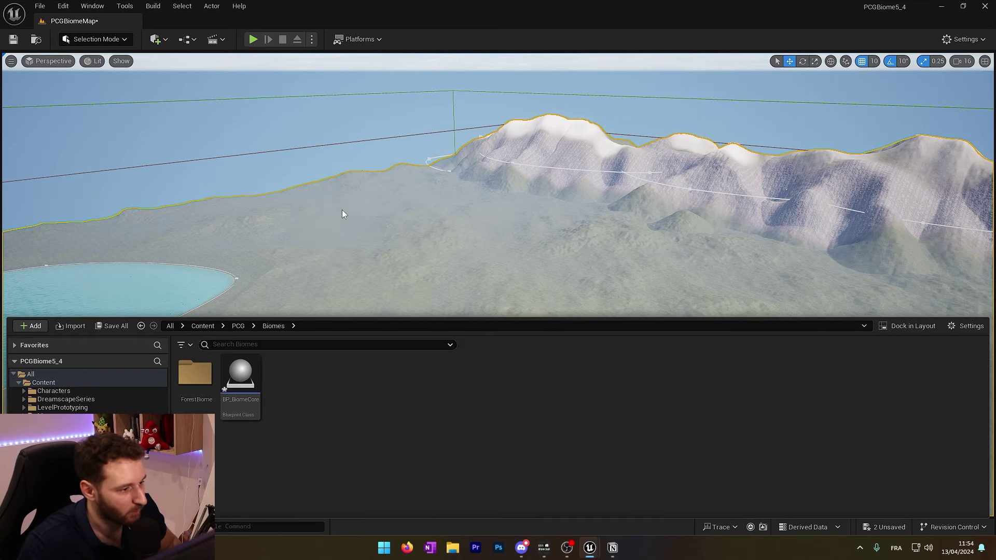
text(biome)
scroll(443, 385, down, 1)
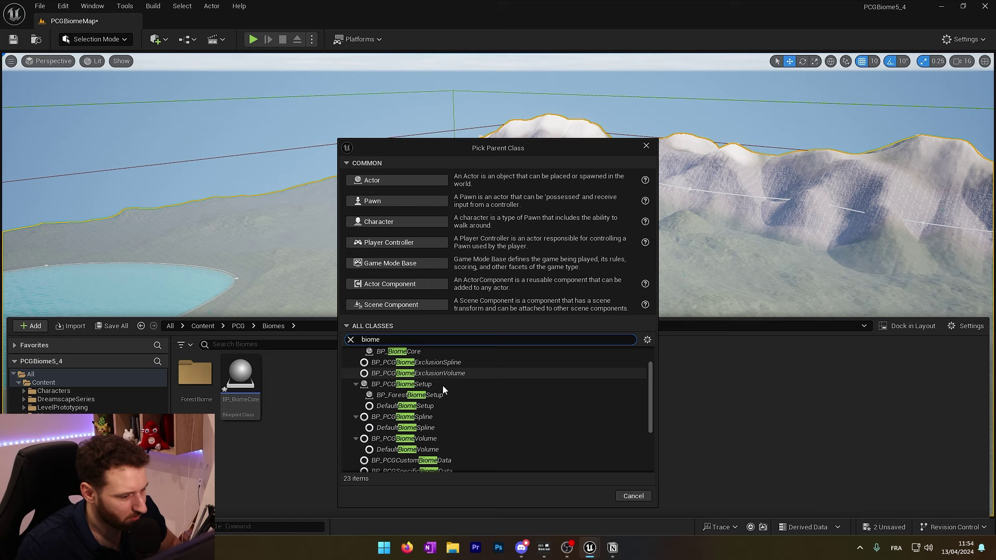
scroll(454, 384, down, 1)
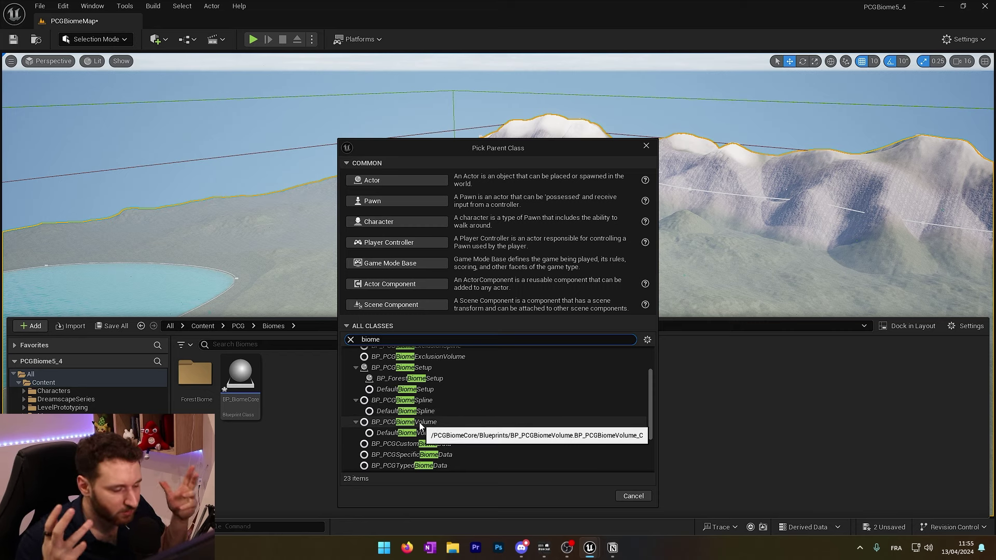
click(420, 403)
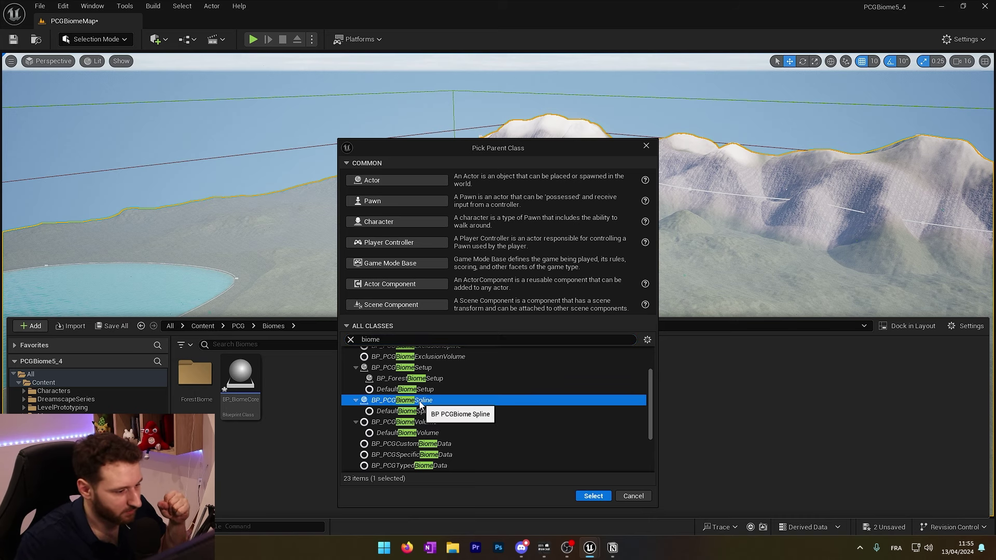
click(593, 495)
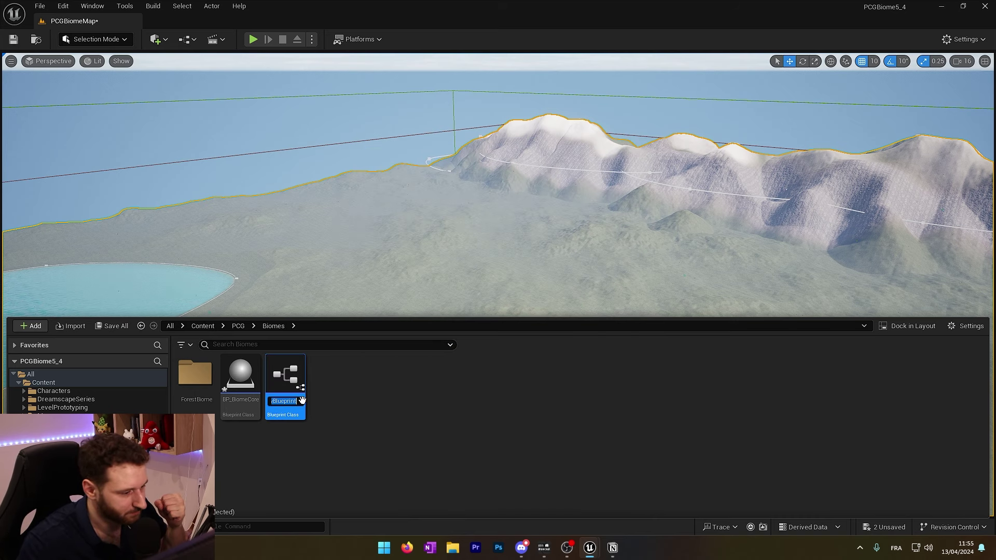
- Name the new Blueprint class BP_BiomeSpline
text(BP)
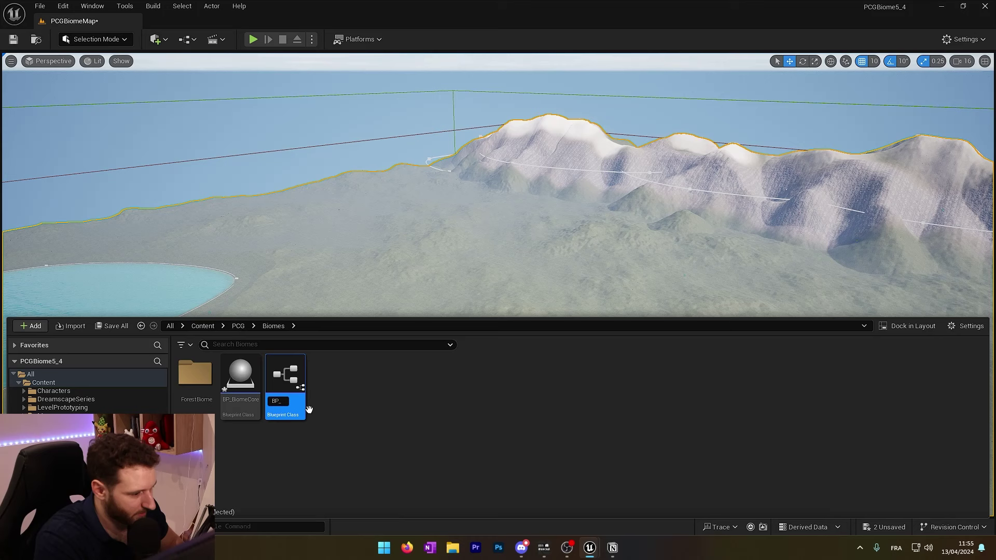
text(_Biom)
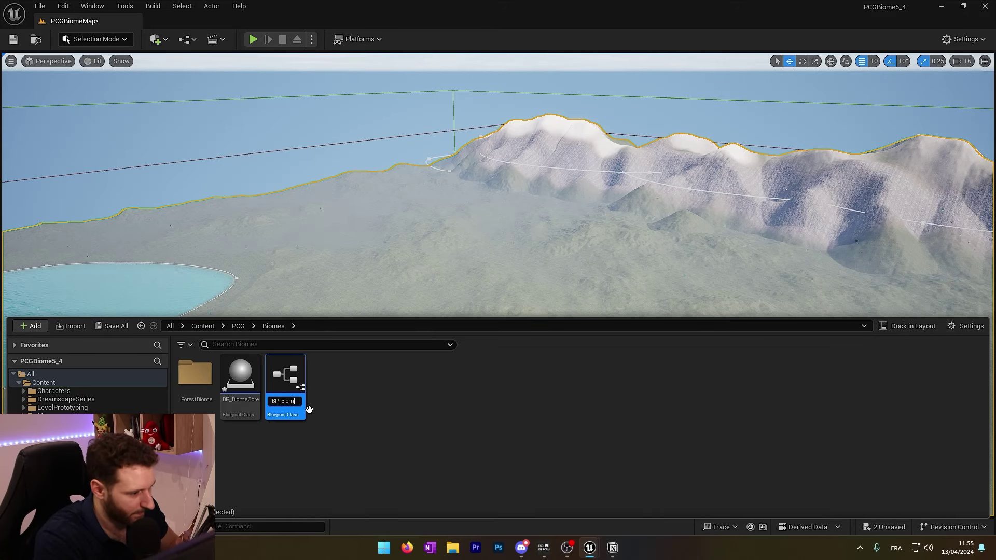
text(eSpline)
key(Return)
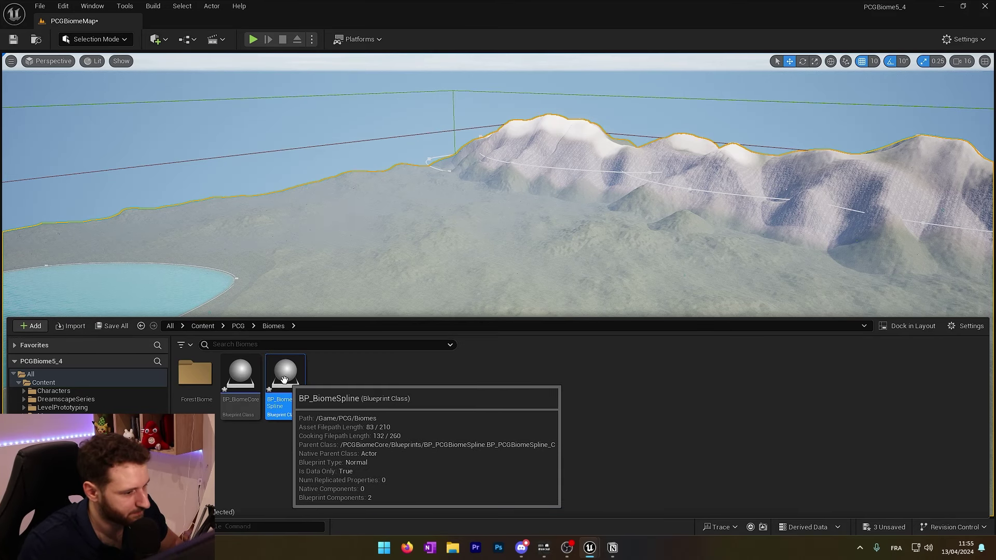
- Place a BP_BiomeSpline actor on the green area of the landscape, at about X 22440, Y -1410, Z -50
drag(290, 394, 432, 202)
drag(454, 310, 455, 285)
mouse_move(454, 285)
right_down()
mouse_move(429, 286)
mouse_move(425, 309)
mouse_move(443, 297)
right_up()
key(w)
key(s)
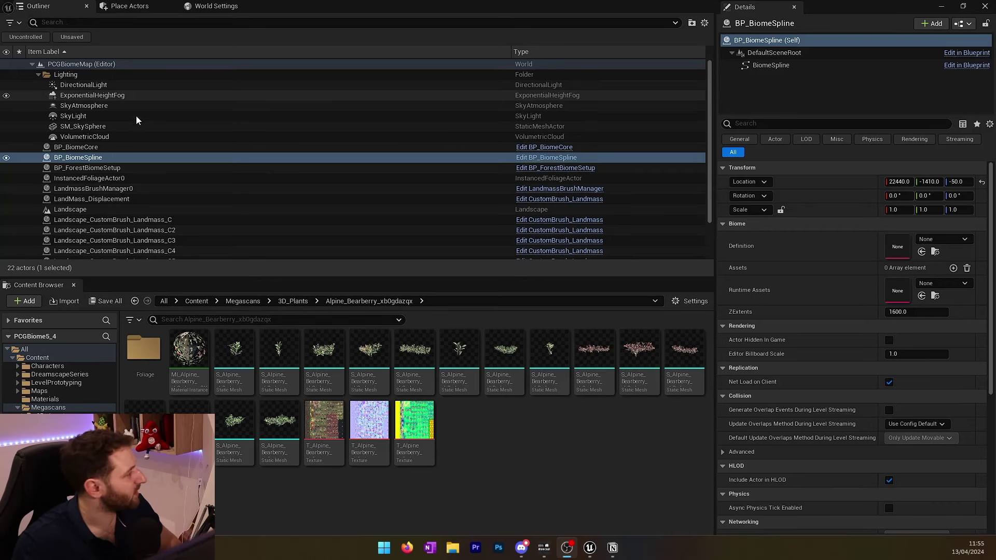
- Rename the placed BP_BiomeSpline actor in the level as BP_ForestBiomeSpline
key(F2)
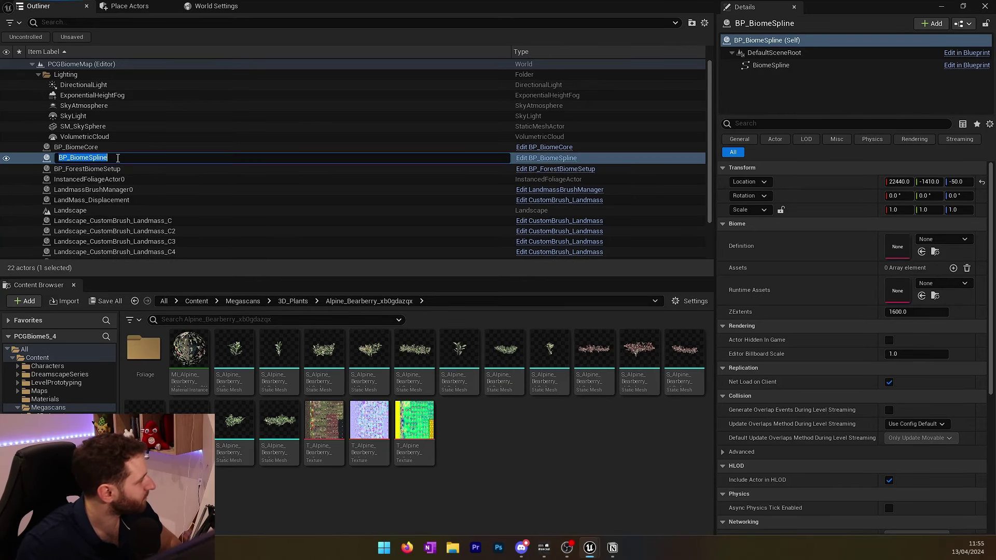
click(118, 157)
key(Left)
key(Left)
key(Left)
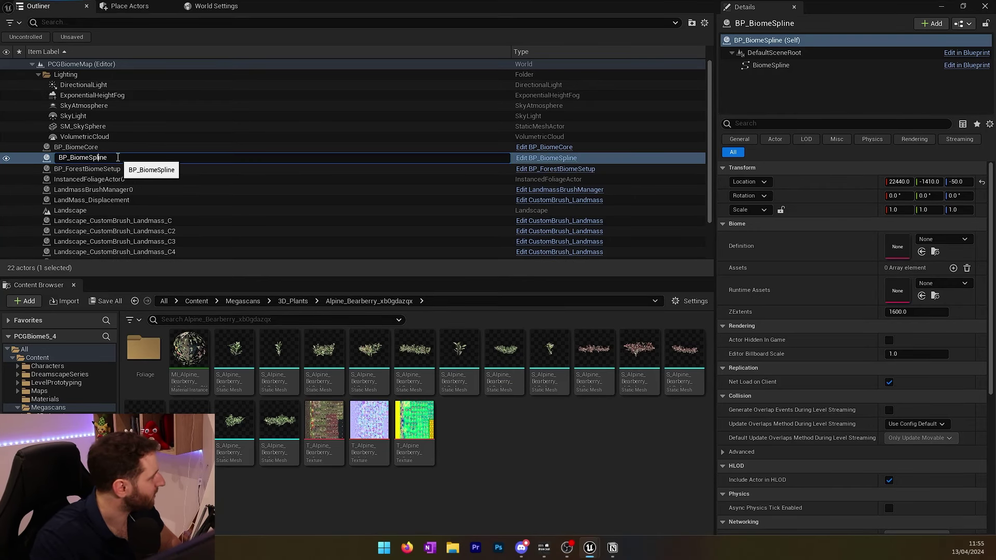
text(Forest)
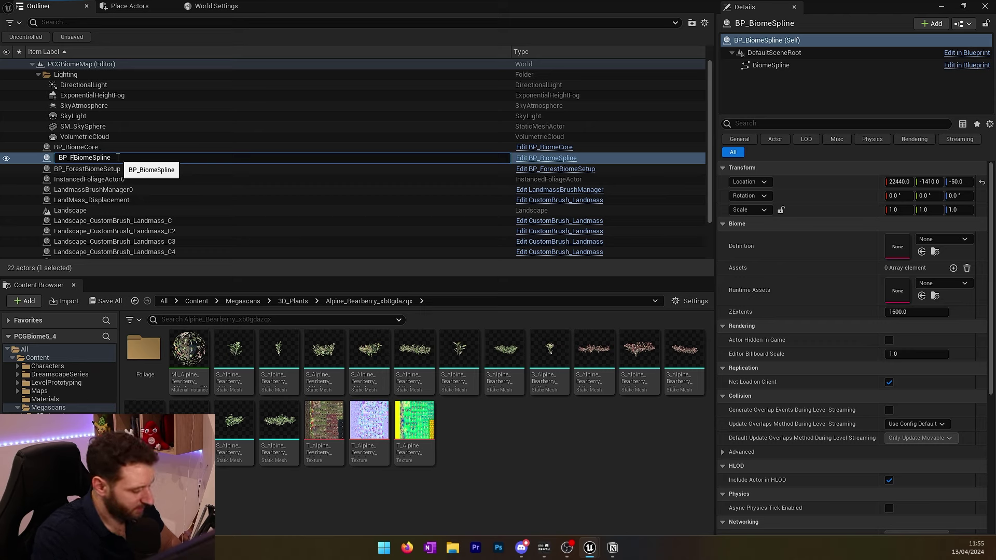
key(Return)
- Set the spline actor's biome Definition to BD_ForestDefinition and add BT_Forest as an element of its Assets array
click(933, 242)
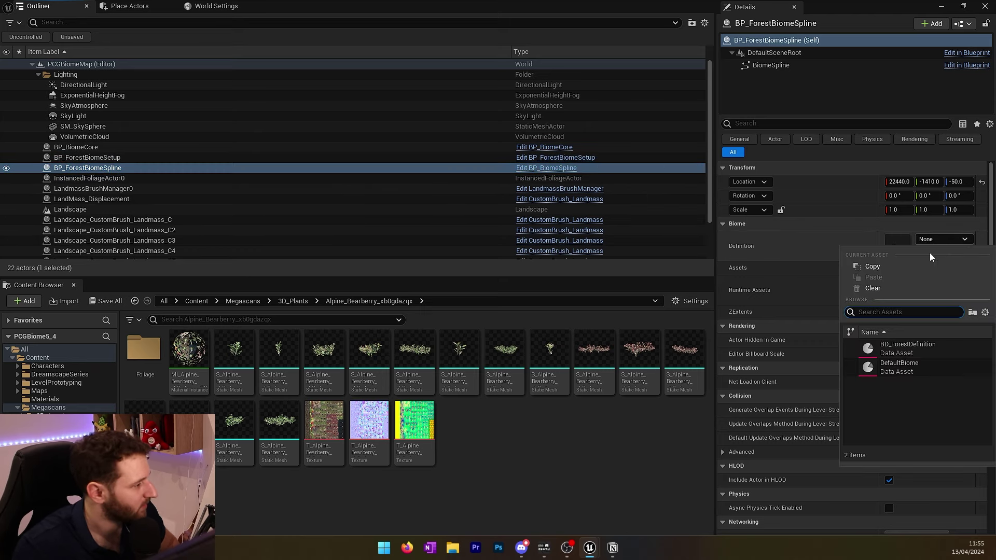
click(909, 345)
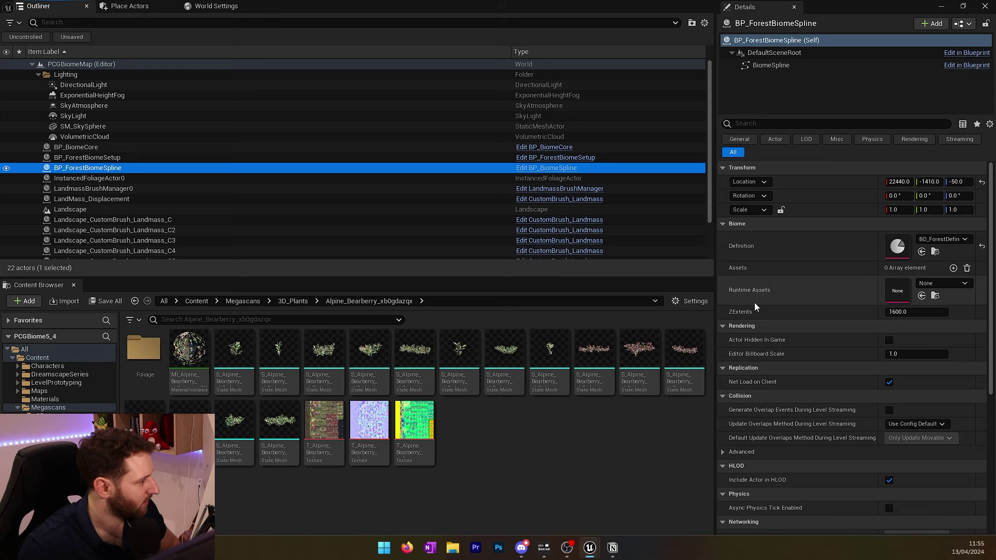
click(953, 267)
click(936, 283)
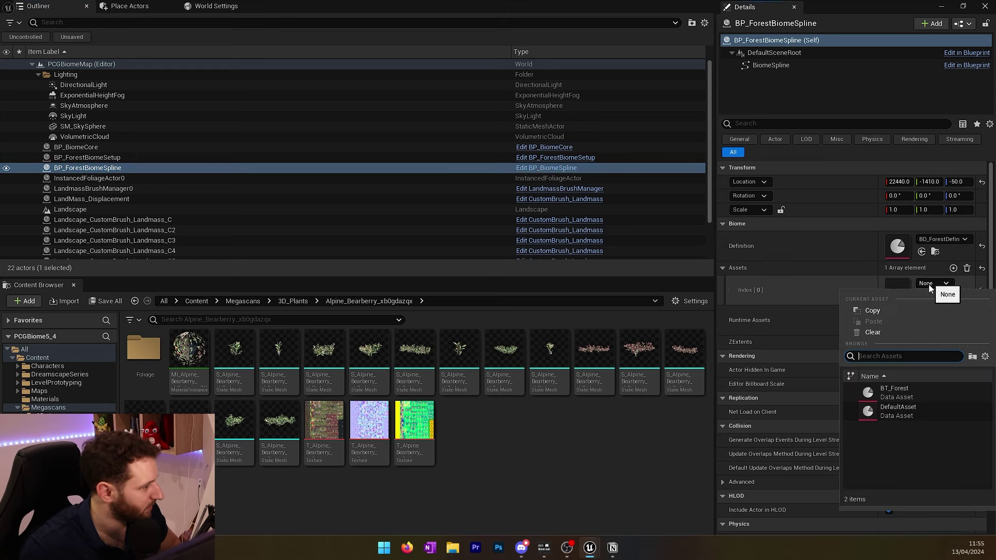
click(906, 398)
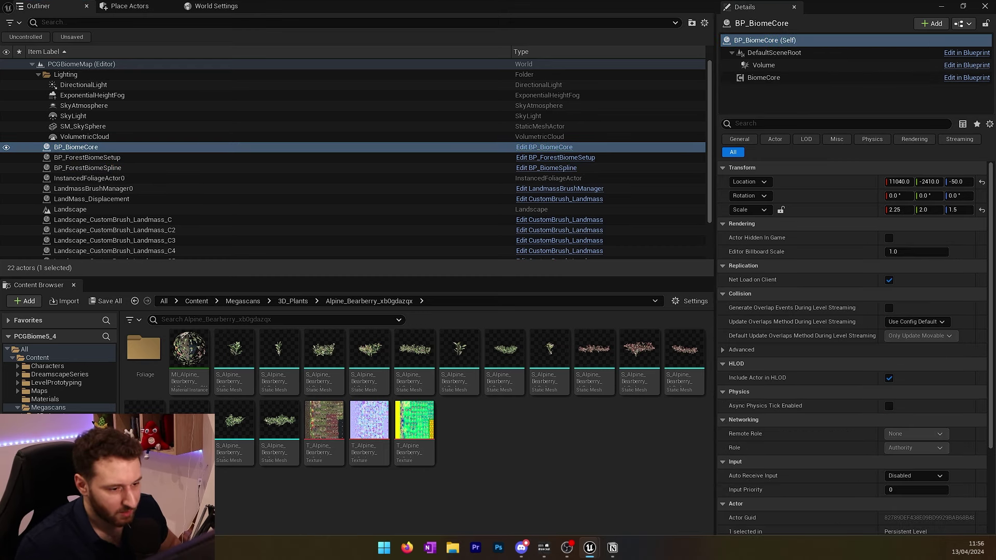
- Generate the BiomeCore PCG component of the BP_BiomeCore actor and override its Debug - Display Biome Cache parameter to enabled
click(773, 81)
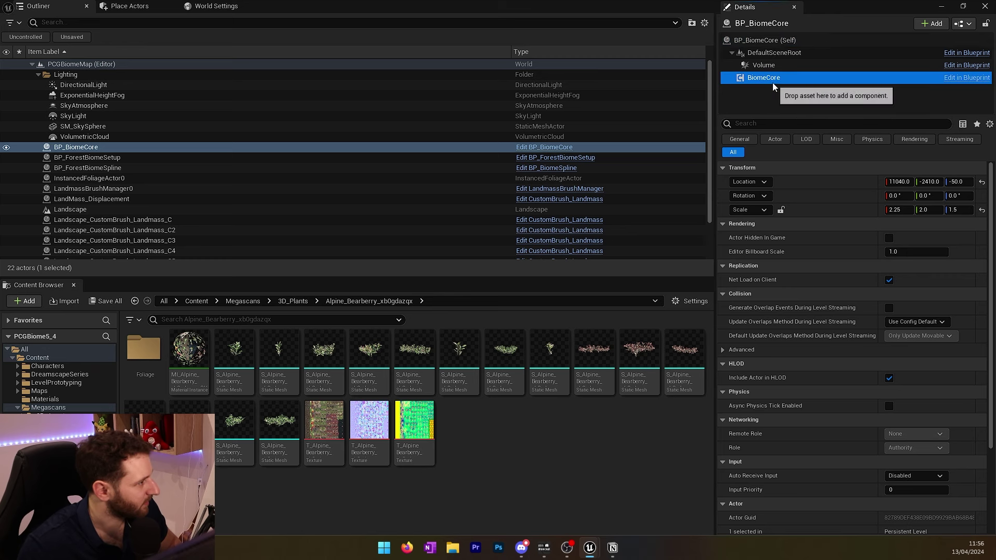
click(913, 269)
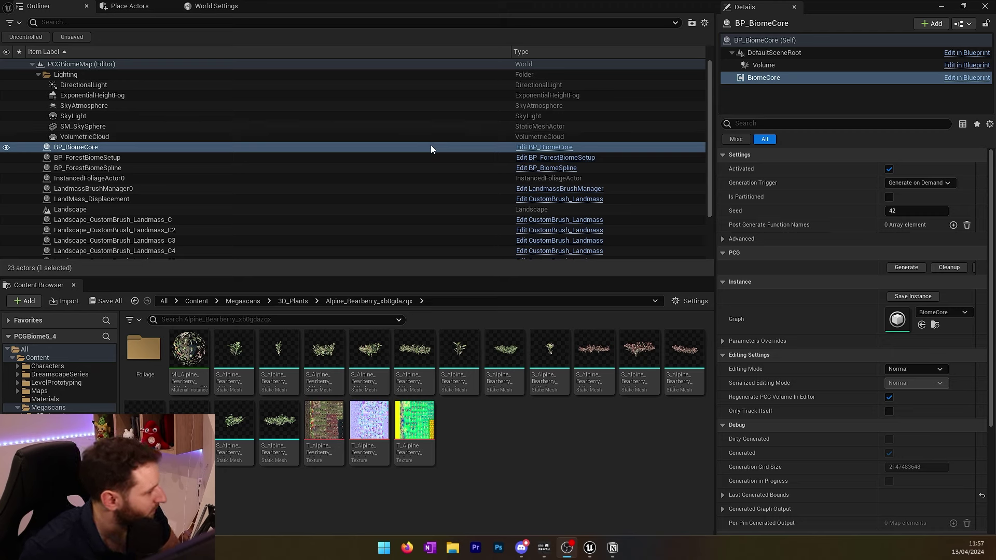
click(729, 338)
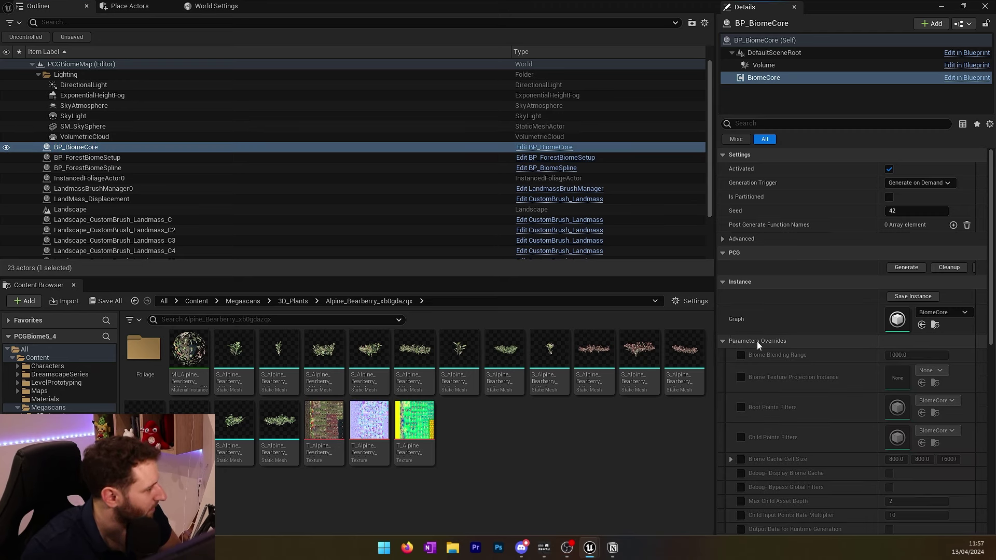
scroll(759, 344, down, 2)
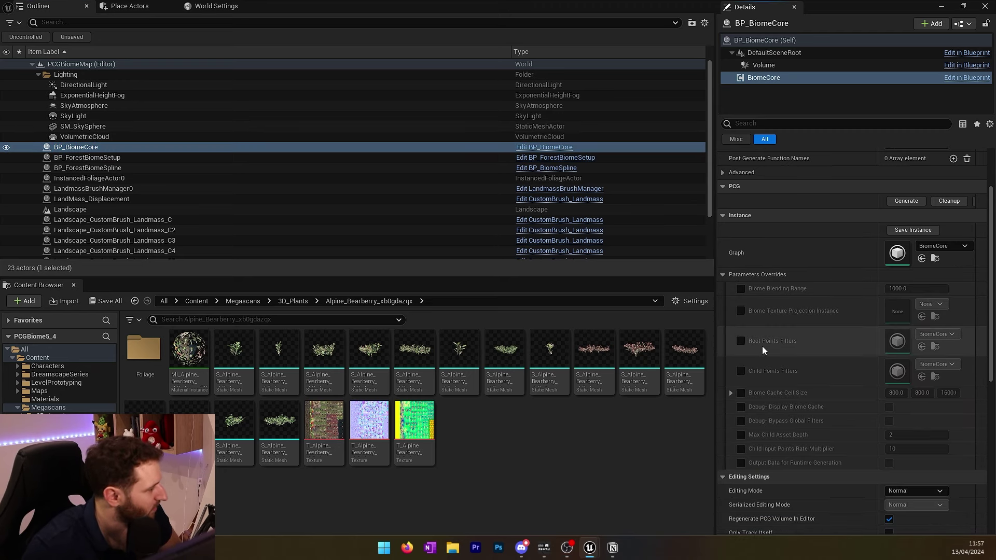
click(740, 407)
click(889, 408)
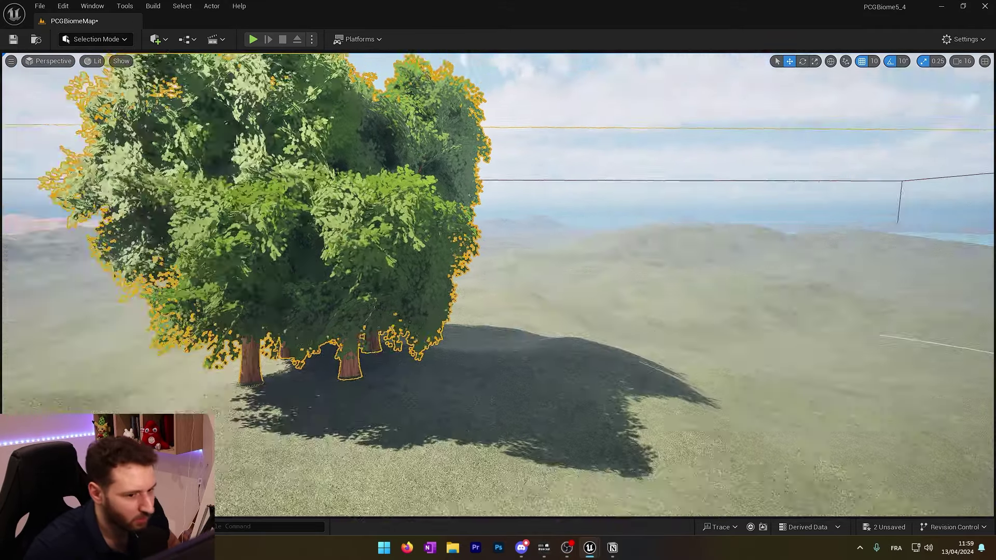
- Examine the generated tree cluster and the terrain around it from several distances and angles
right_drag(498, 285, 580, 352)
key(s)
key(w)
mouse_move(696, 266)
right_down()
mouse_move(701, 275)
mouse_move(685, 259)
right_up()
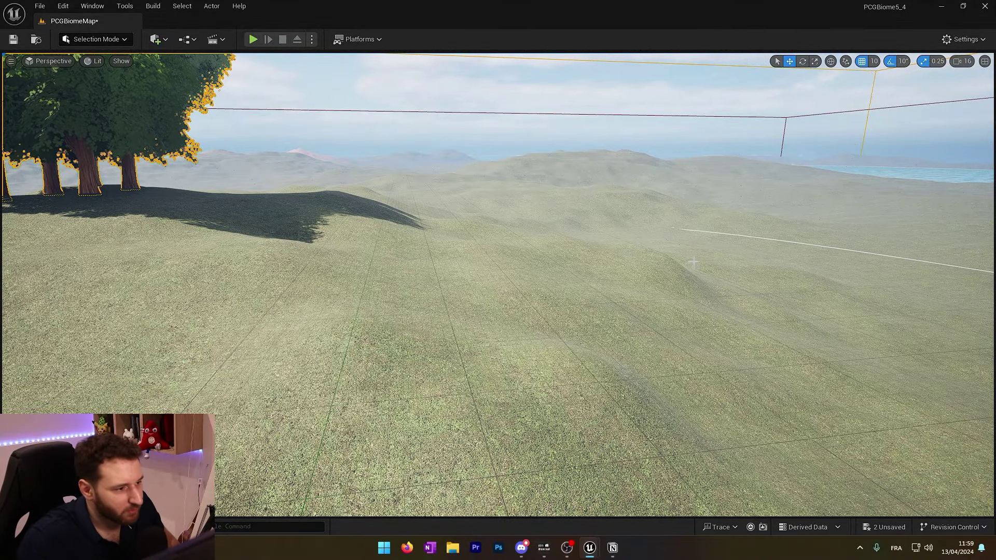
right_drag(696, 266, 658, 248)
key(s)
key(w)
key(s)
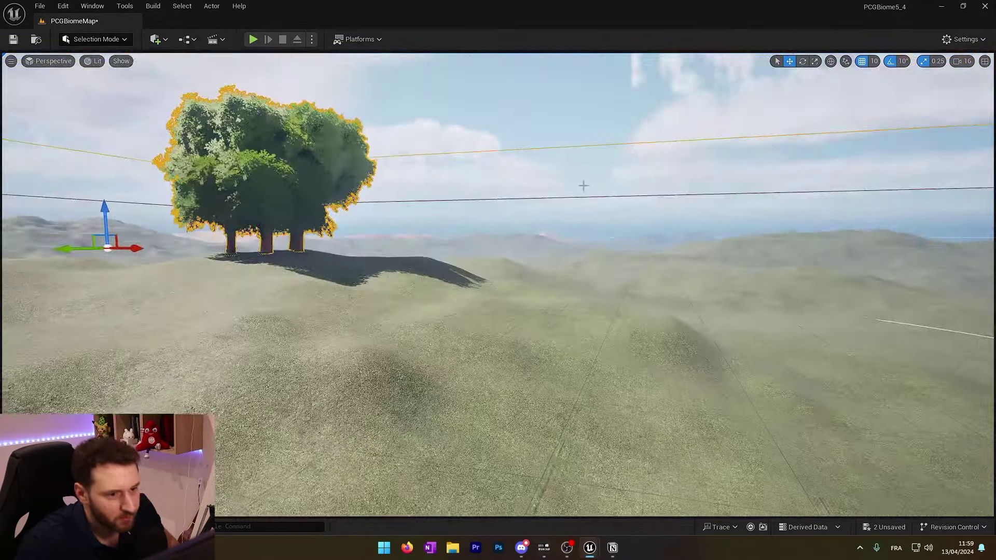
right_drag(582, 187, 602, 269)
right_drag(434, 177, 467, 140)
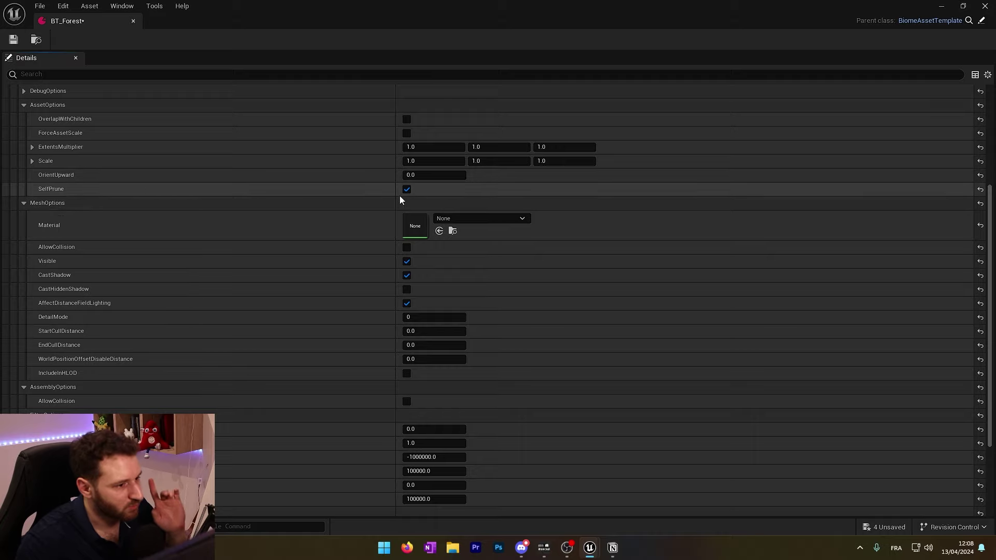
- Set the RuntimeOptions value directly above the 500.0 entry to -200 in BT_Forest and save the asset
scroll(403, 192, down, 3)
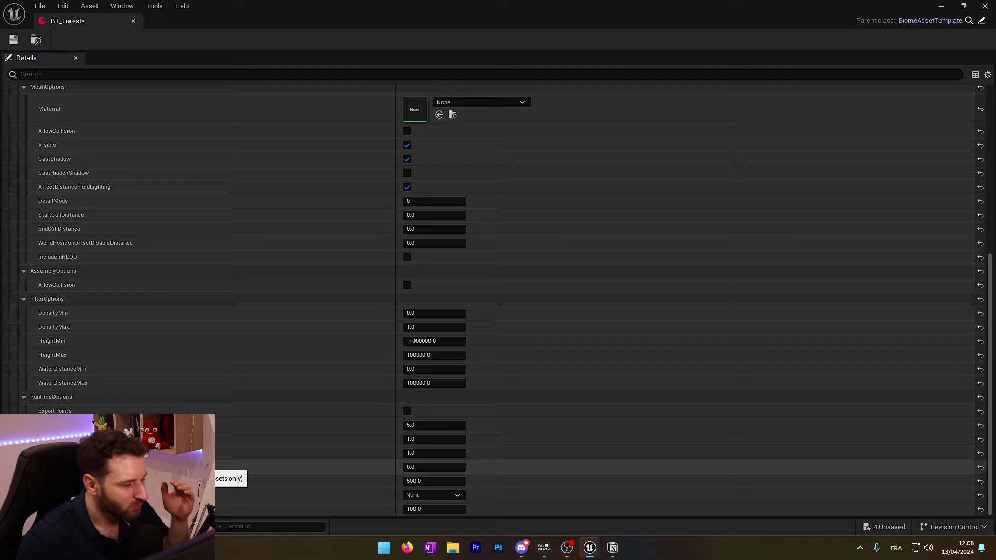
click(434, 466)
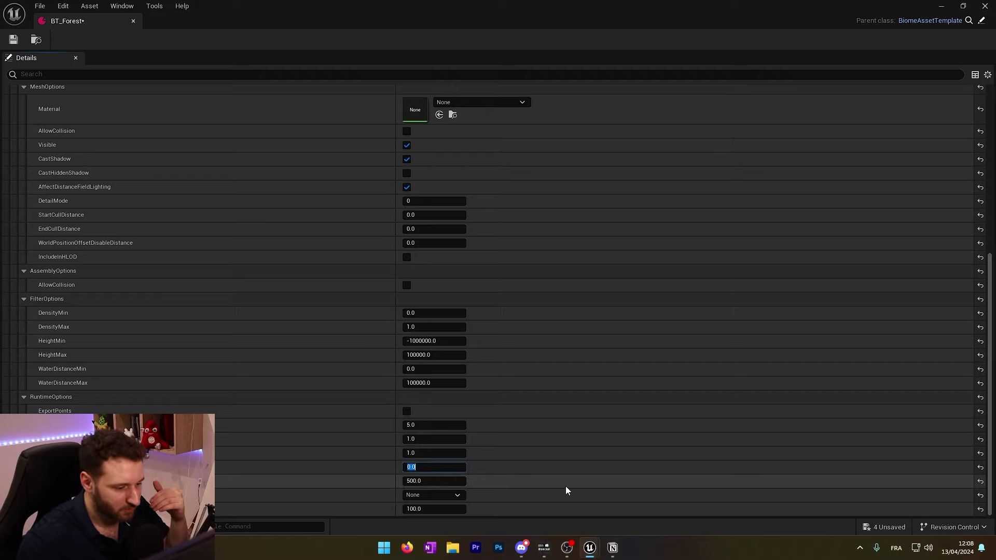
text(-200)
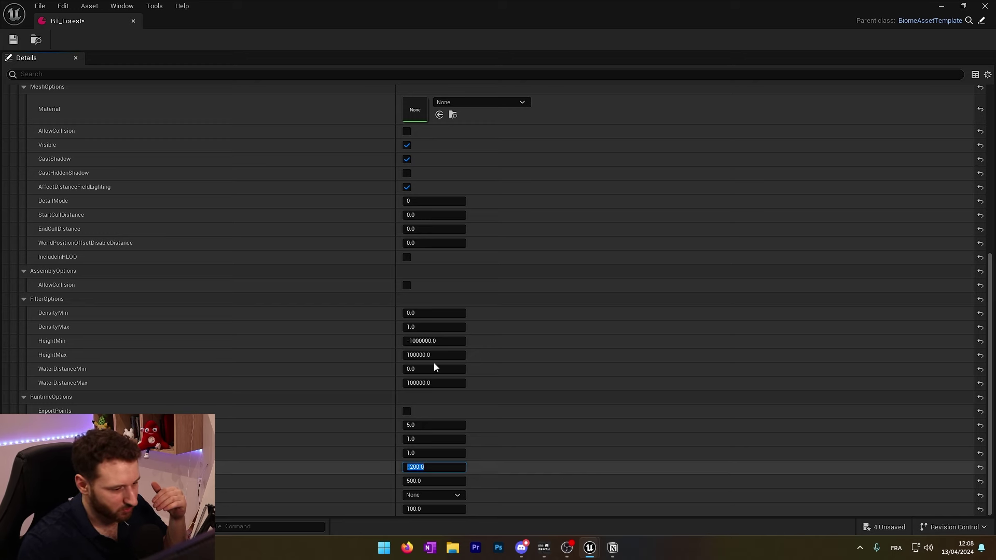
key(Return)
click(13, 39)
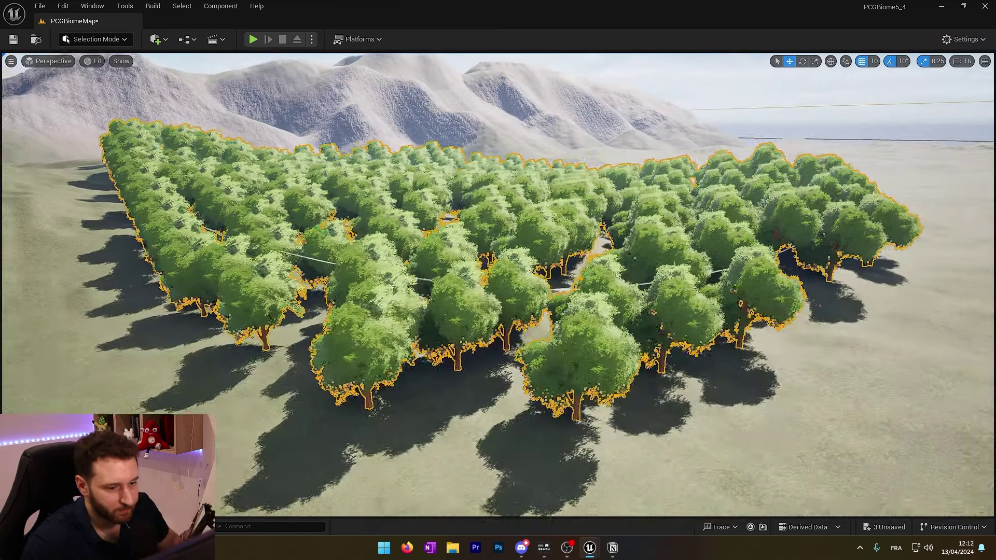
- Create a folder named DesertBiome inside Content/PCG/Biomes
right_drag(498, 290, 498, 259)
right_drag(671, 277, 690, 311)
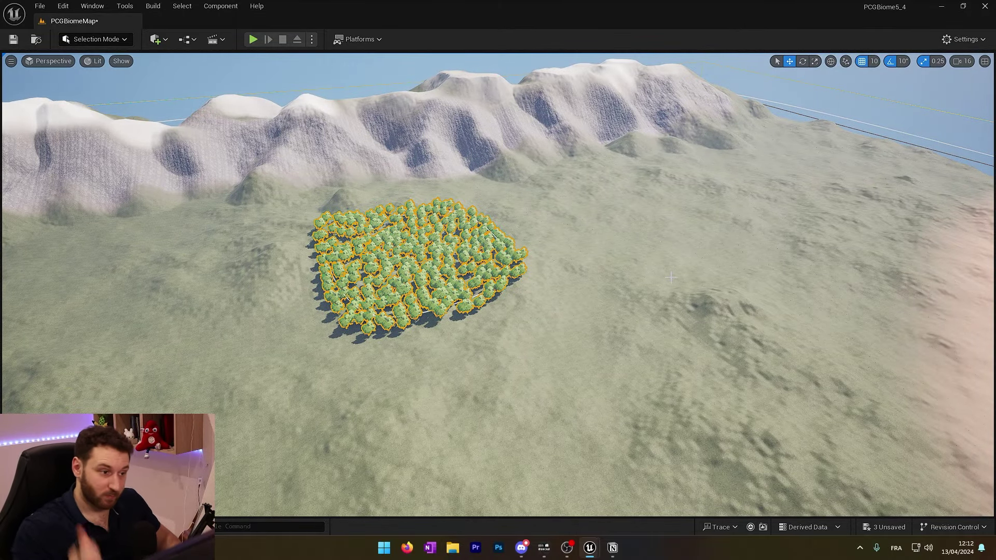
right_drag(670, 277, 882, 244)
key(ctrl+space)
right_click(357, 456)
click(410, 86)
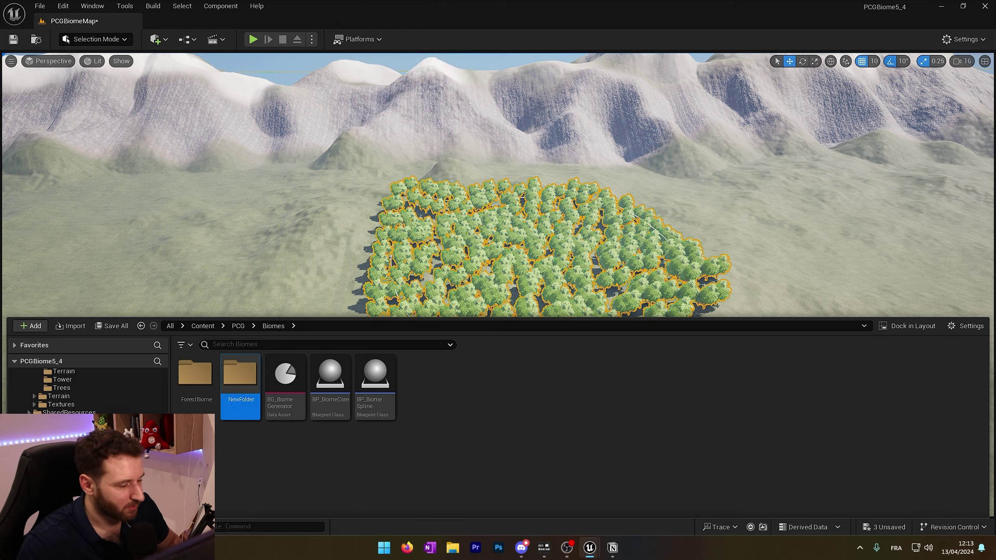
text(De)
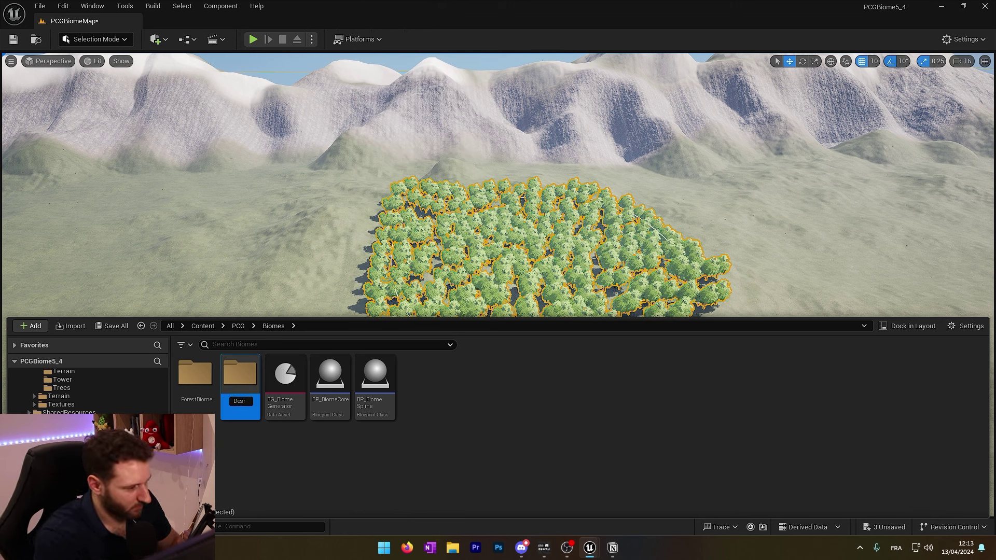
text(sertBiome)
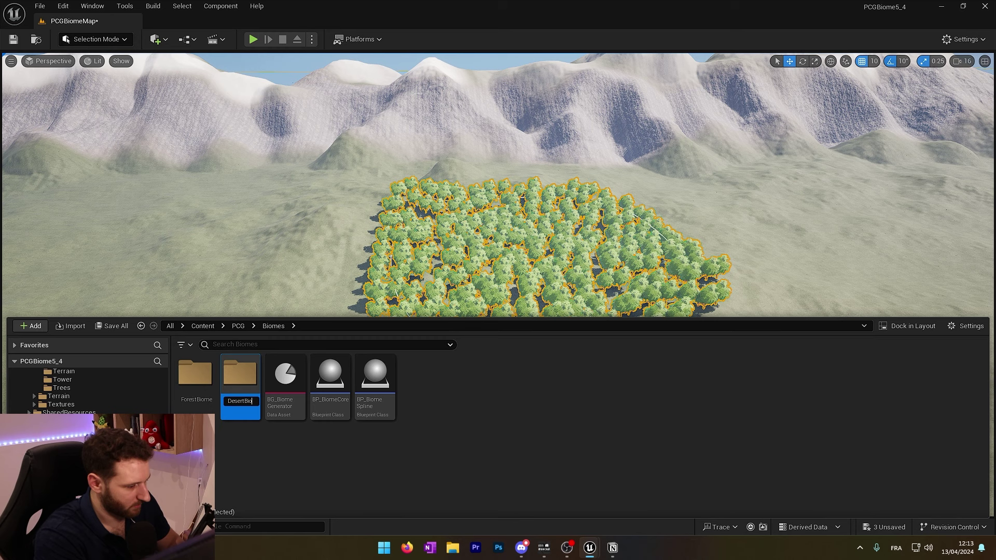
key(Return)
- Create a data asset of class BiomeAssetTemplate inside the DesertBiome folder
double_click(202, 376)
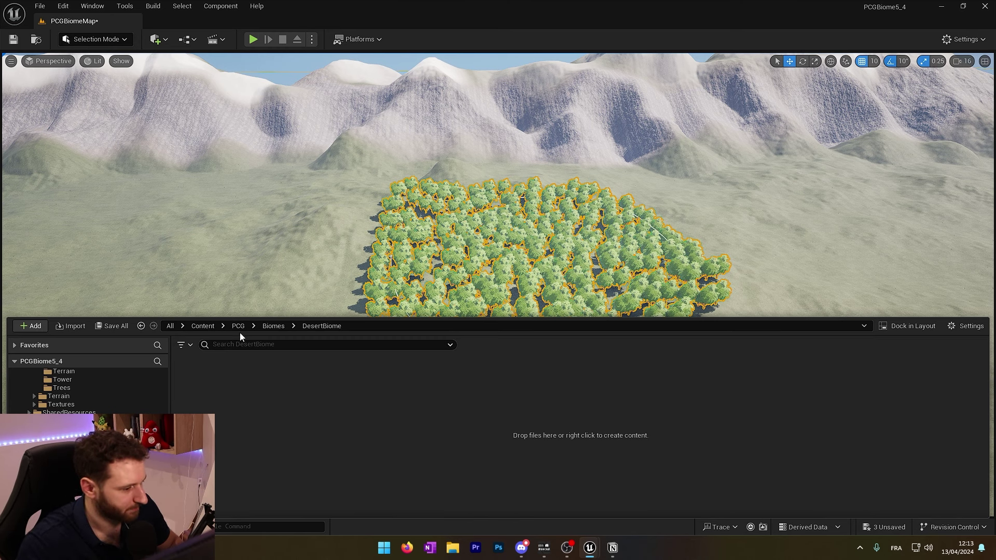
right_click(265, 401)
mouse_move(282, 469)
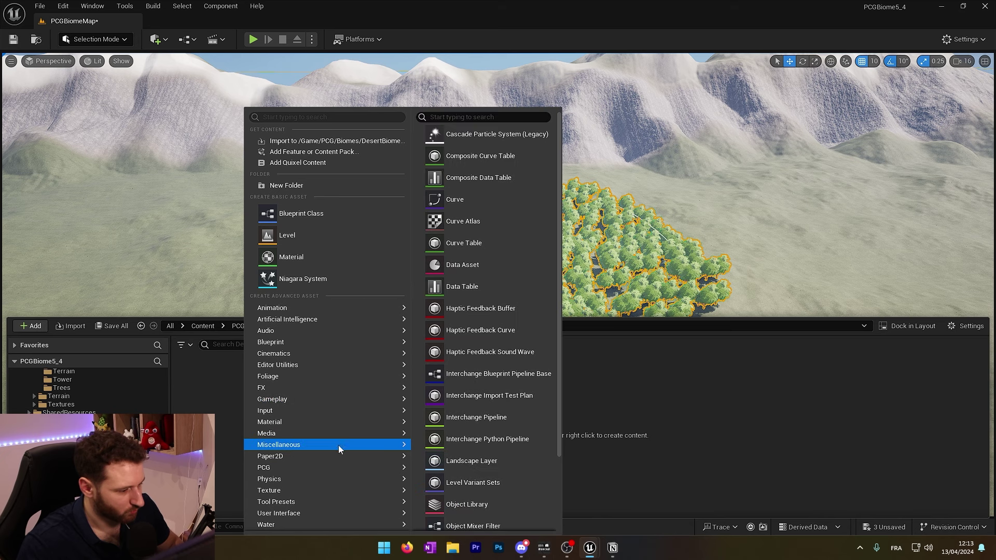
mouse_move(369, 446)
click(490, 265)
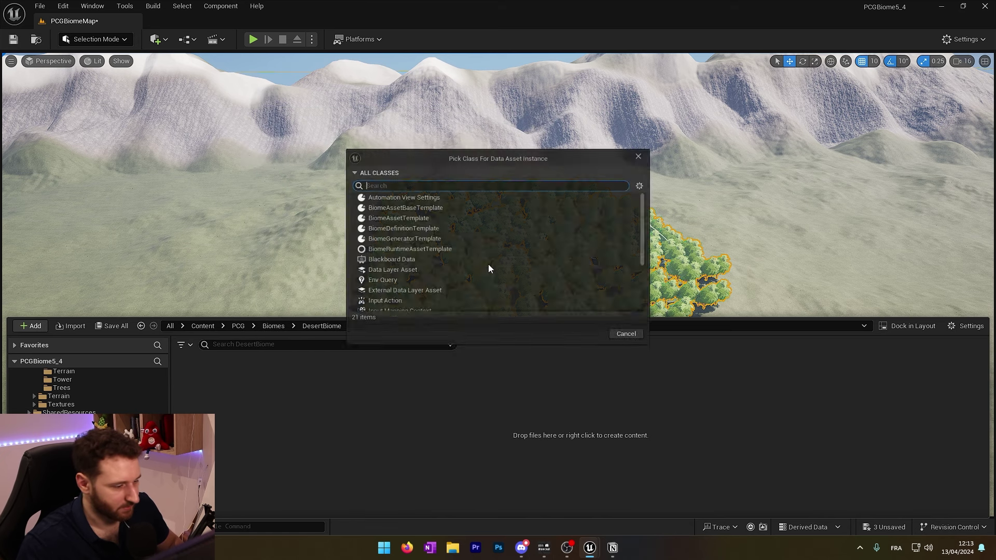
click(413, 175)
click(409, 173)
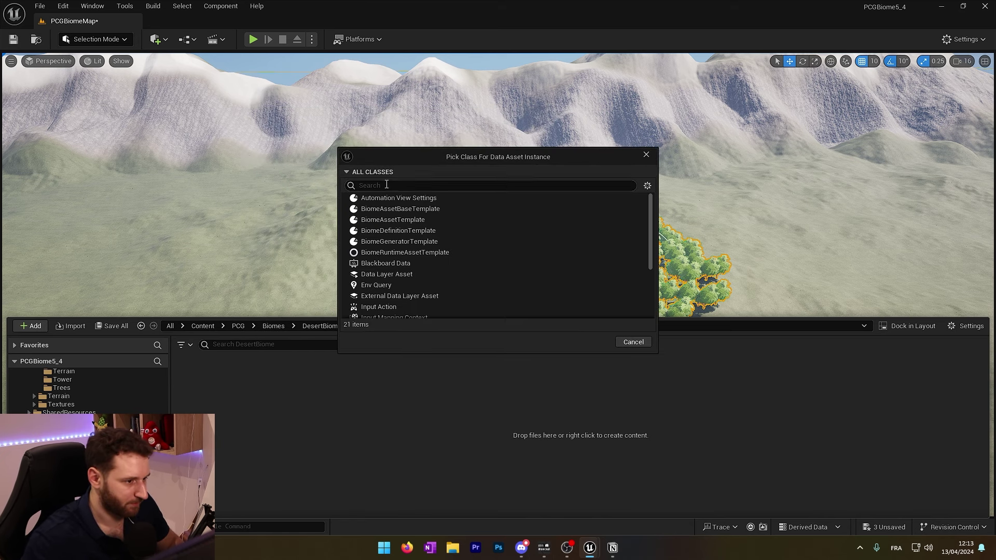
click(398, 231)
click(595, 342)
- Name the new data asset BT_DesertBiome
text(BT_Deseer)
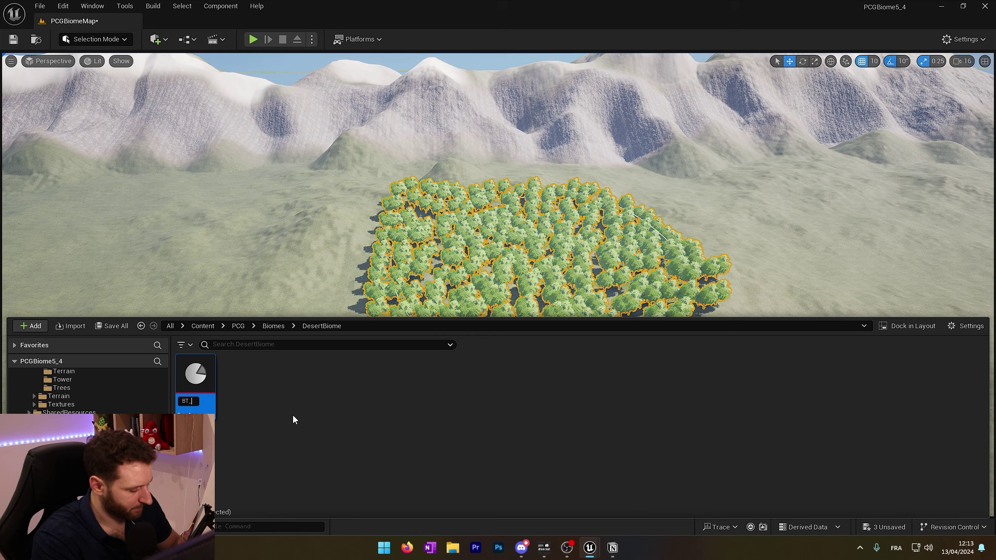
key(BackSpace)
key(BackSpace)
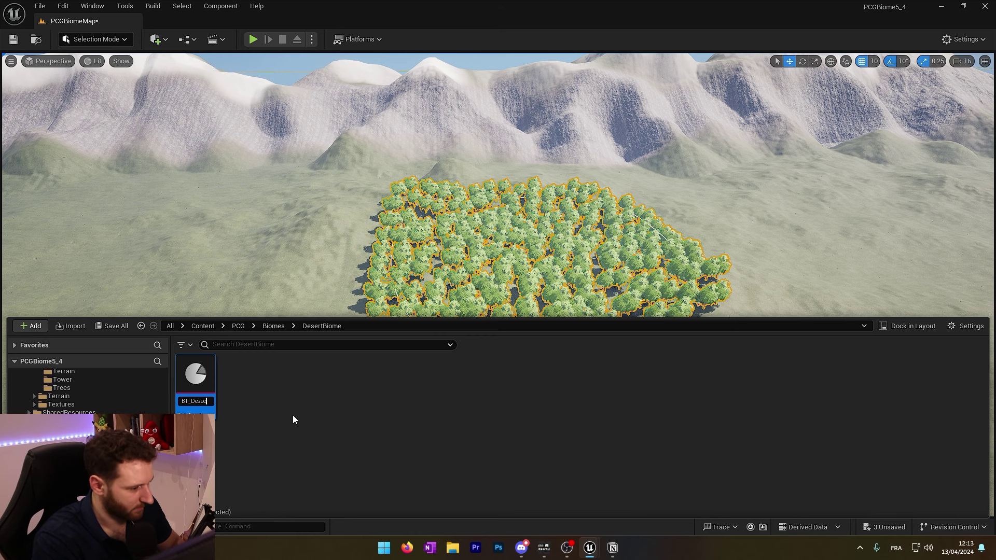
text(rtBiome)
key(Return)
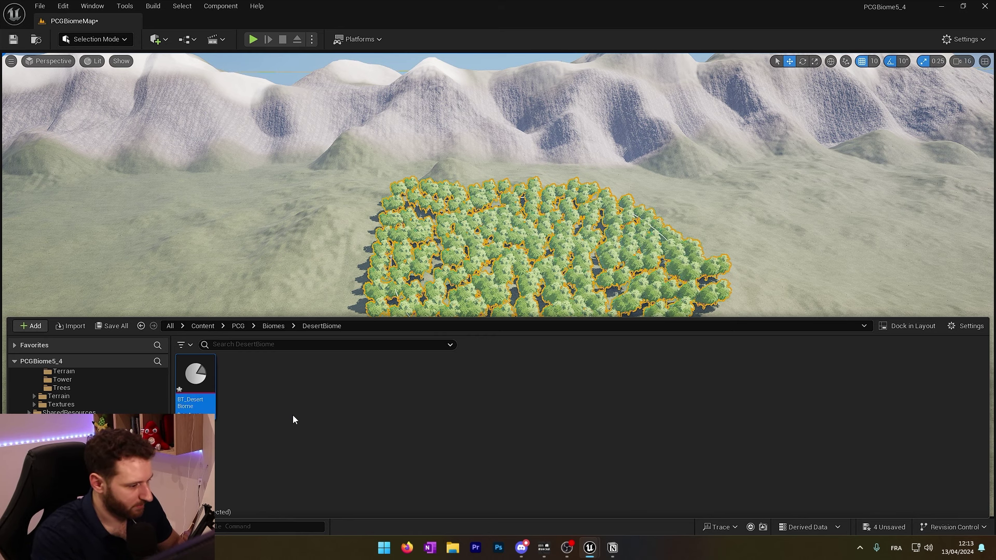
- Open BT_DesertBiome for editing and browse to the Desert_Cotton_xeogciyqx folder in Megascans/3D_Plants
key(ctrl+space)
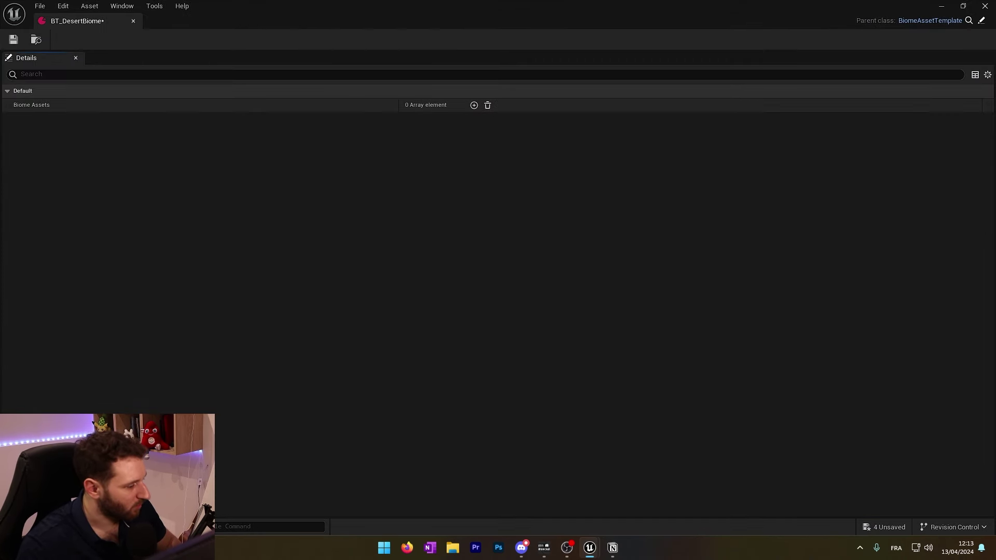
key(ctrl+space)
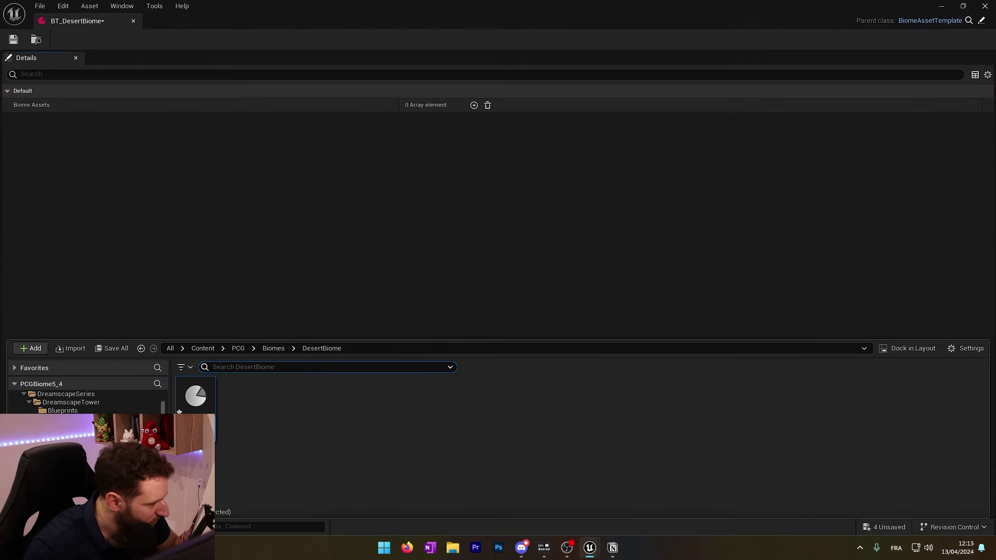
scroll(103, 452, down, 5)
click(64, 444)
double_click(249, 409)
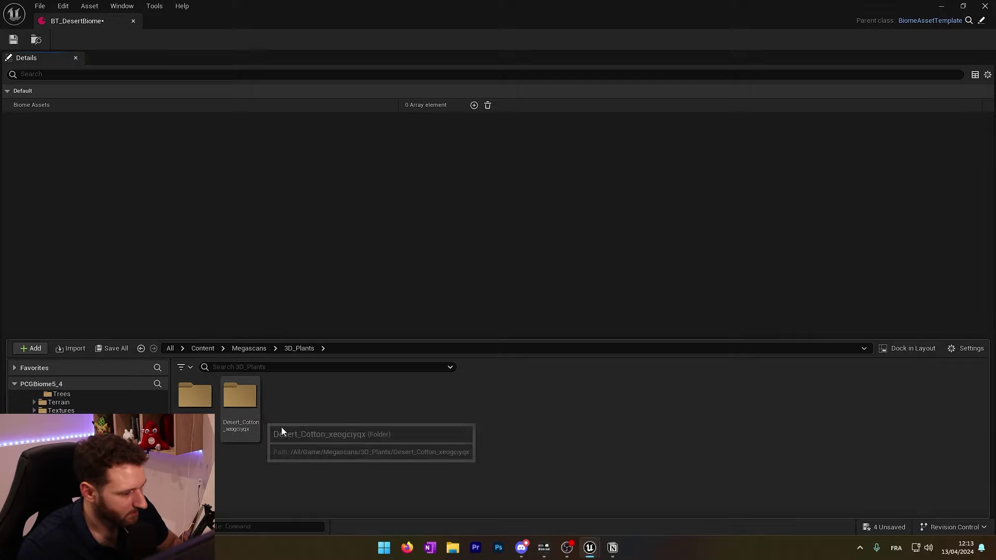
double_click(239, 413)
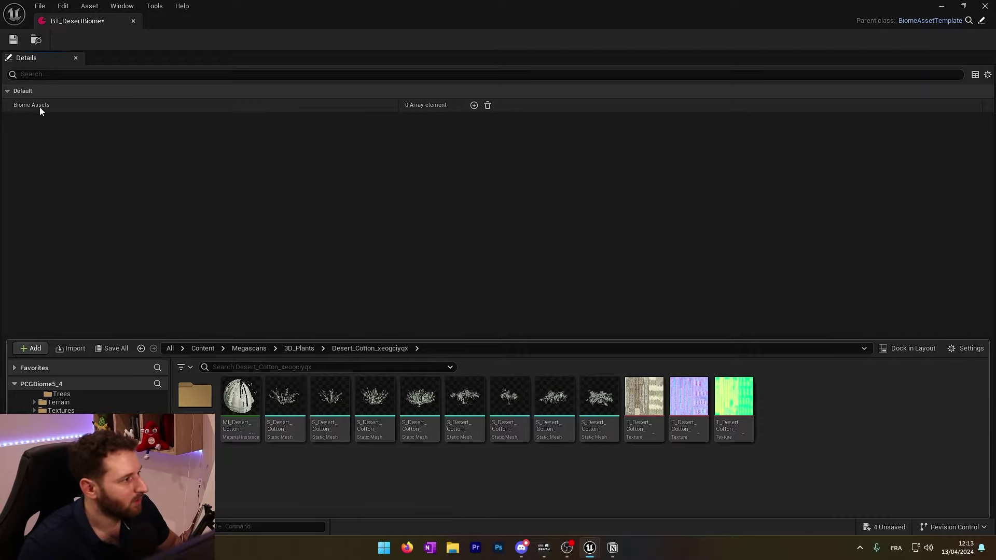
- Add one element to the Biome Assets array of BT_DesertBiome, expand it, and show the desert cotton assets again
click(474, 105)
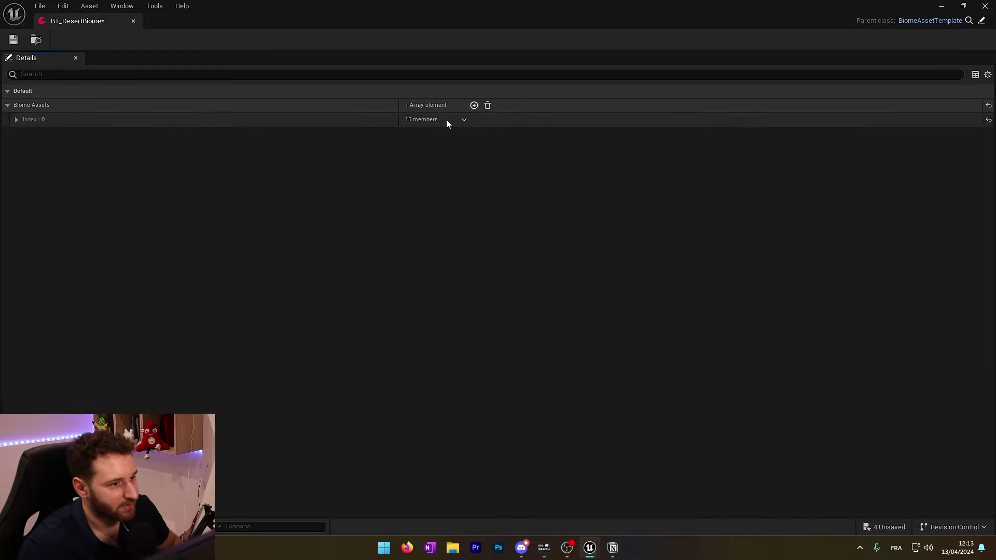
click(10, 120)
key(ctrl+space)
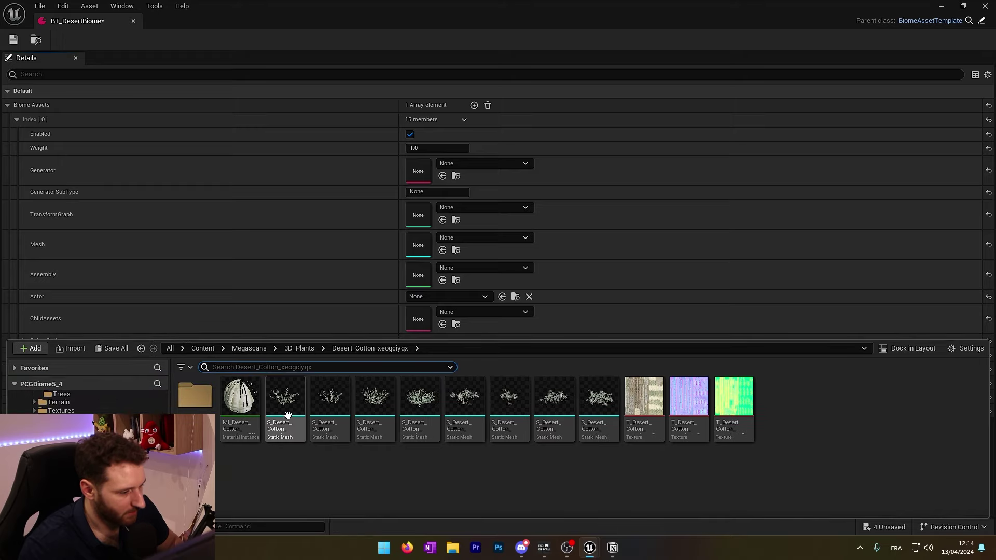
- Enable Nanite on the S_Desert_Cotton_xeogciyqx_0_Var4_lod0 static mesh and save BT_DesertBiome
right_click(418, 410)
mouse_move(473, 100)
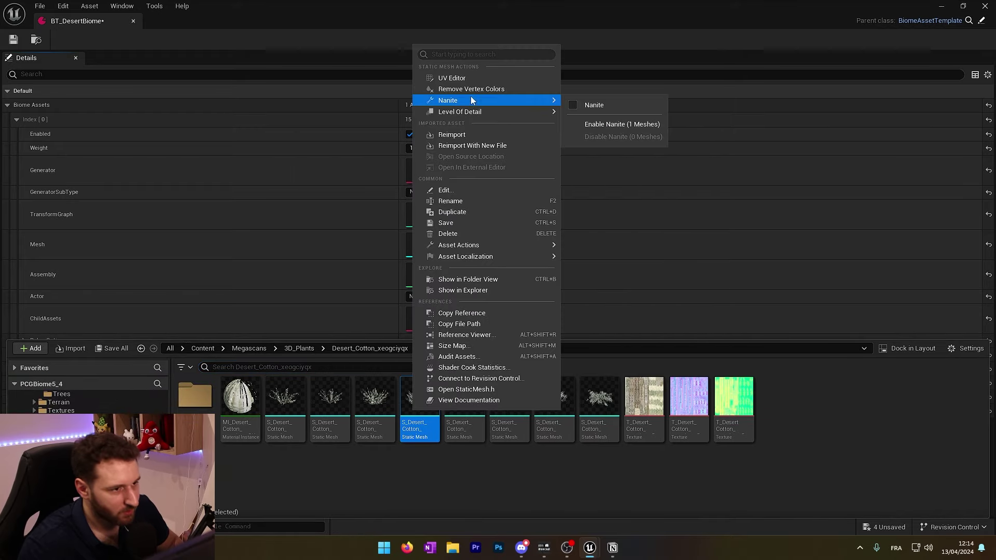
click(598, 106)
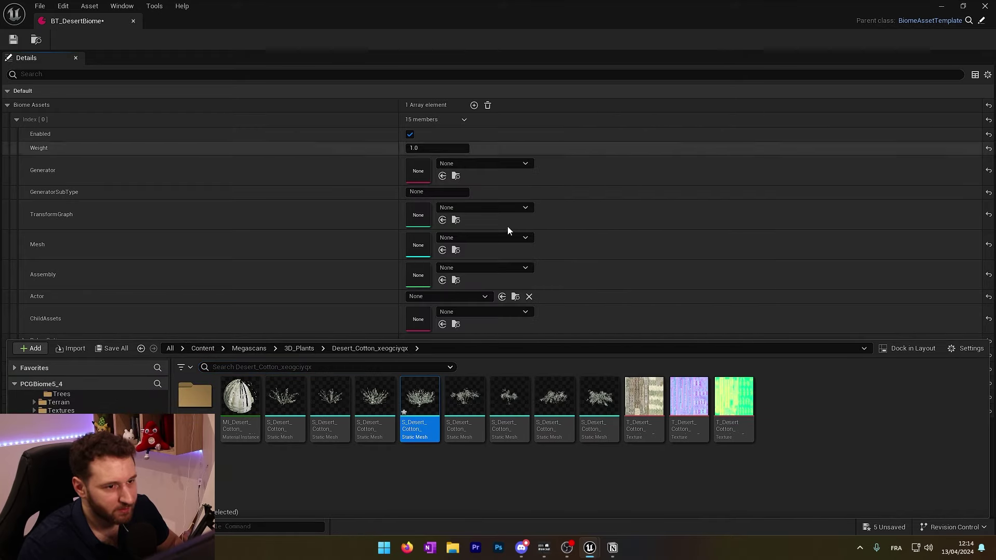
click(14, 40)
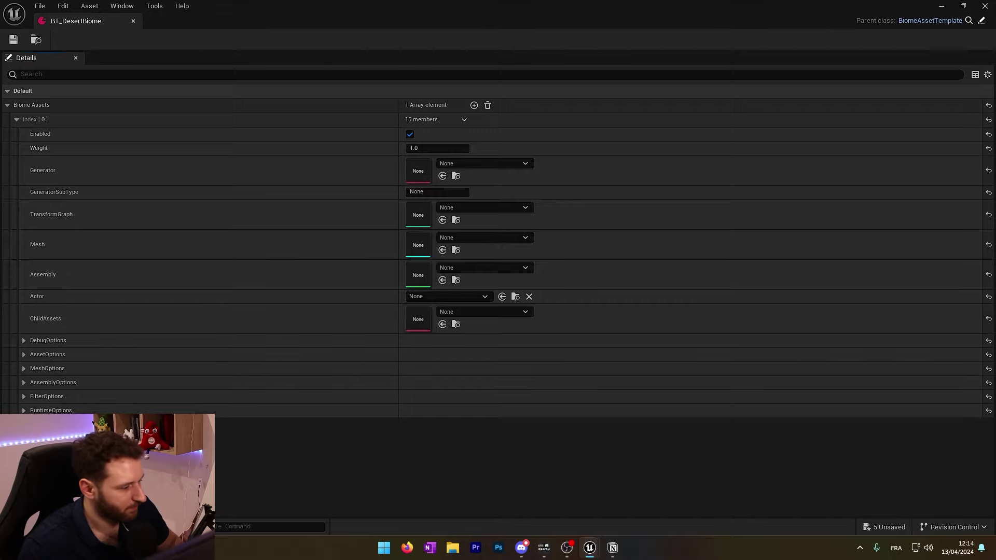
- Set the biome asset element's Mesh to S_Desert_Cotton_xeogciyqx_0_Var4_lod0 and its Generator to BG_BiomeGenerator
key(ctrl+space)
click(442, 250)
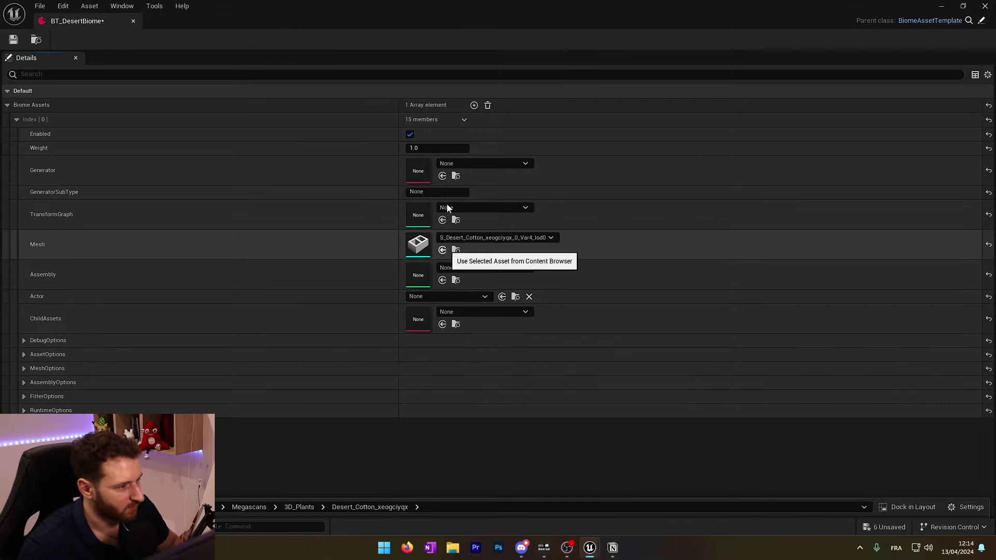
click(461, 164)
click(501, 276)
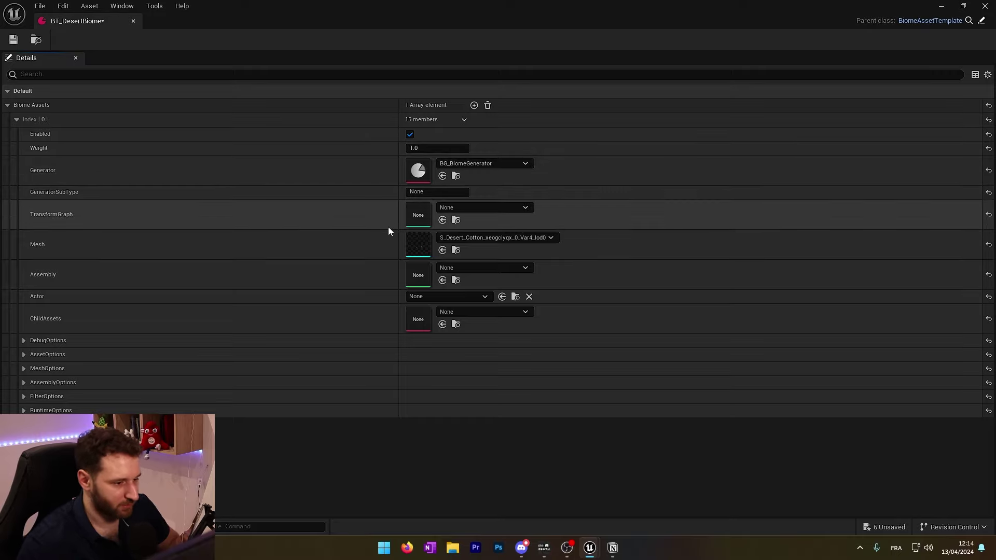
click(24, 355)
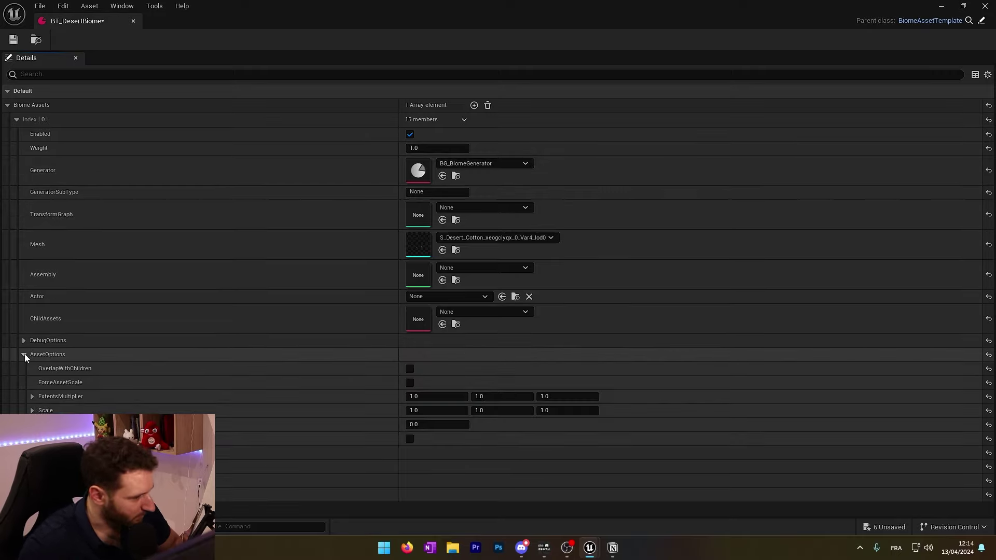
click(24, 354)
click(24, 368)
click(24, 368)
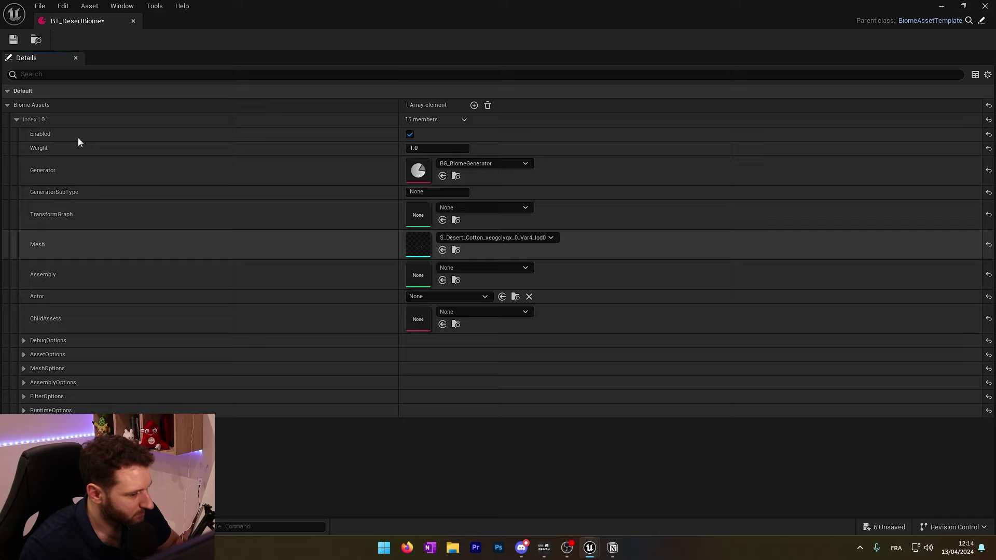
- Close BT_DesertBiome and browse to the PCG/Biomes/DesertBiome folder
click(134, 21)
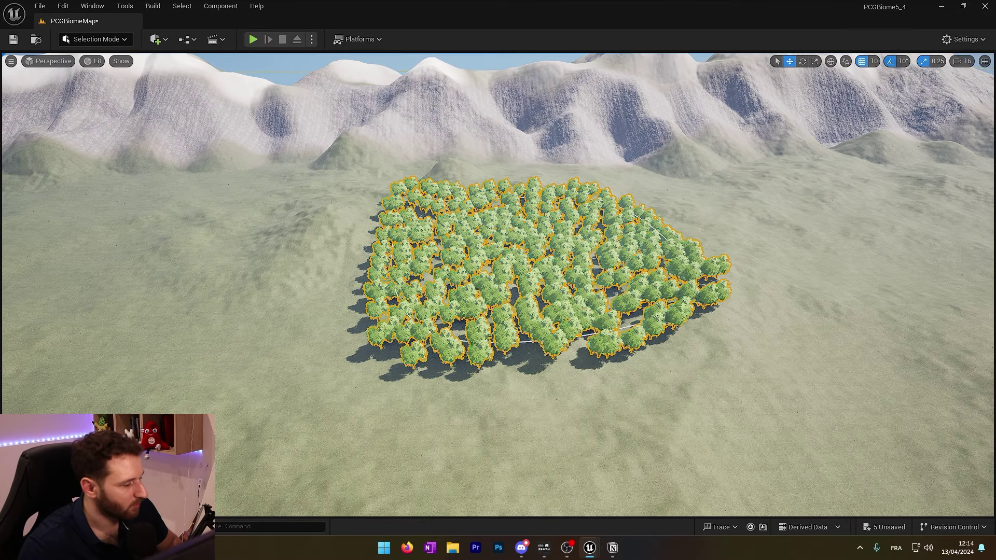
click(37, 527)
click(298, 326)
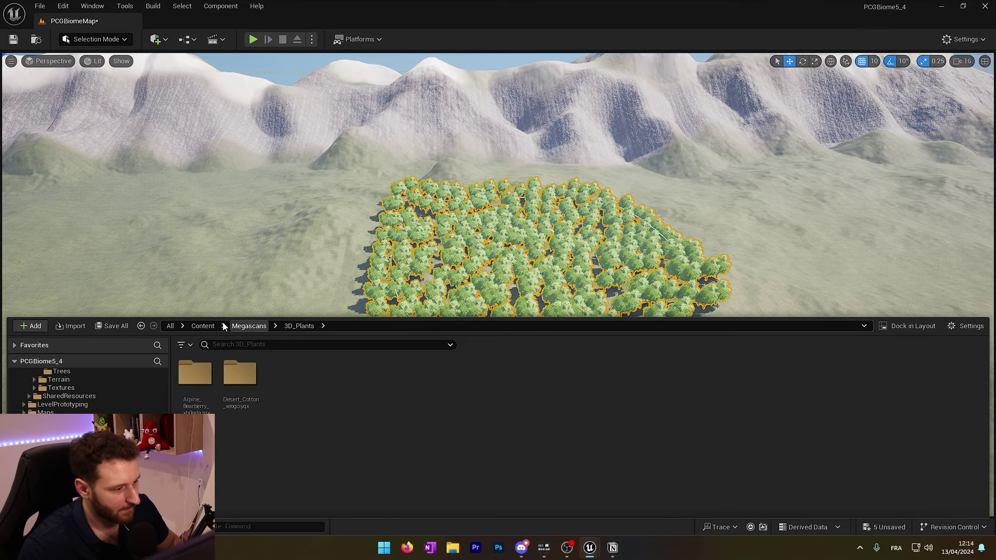
click(47, 454)
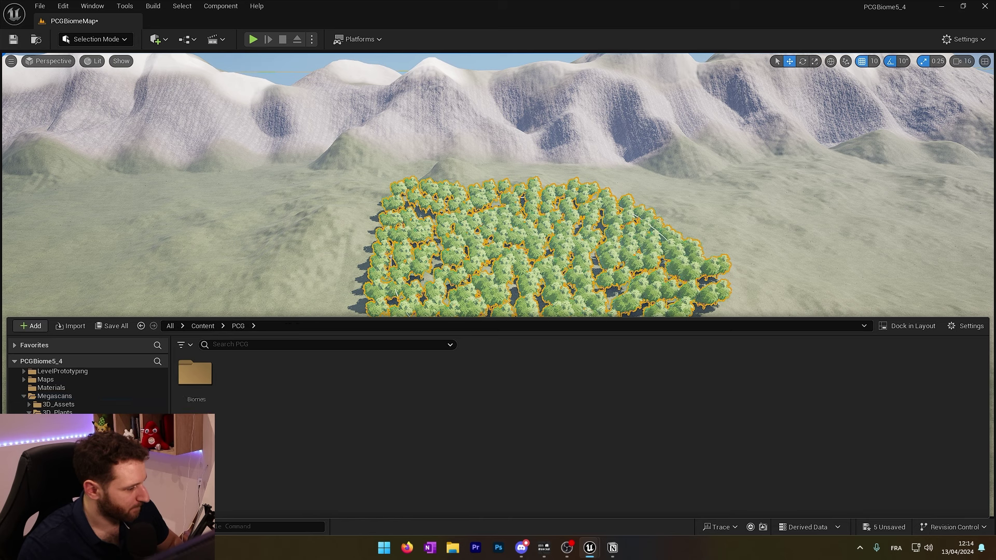
click(60, 470)
- Create a Blueprint class with BP_PCGBiomeSetup as its parent and name it BP_DesertBiomeSetup
right_click(263, 358)
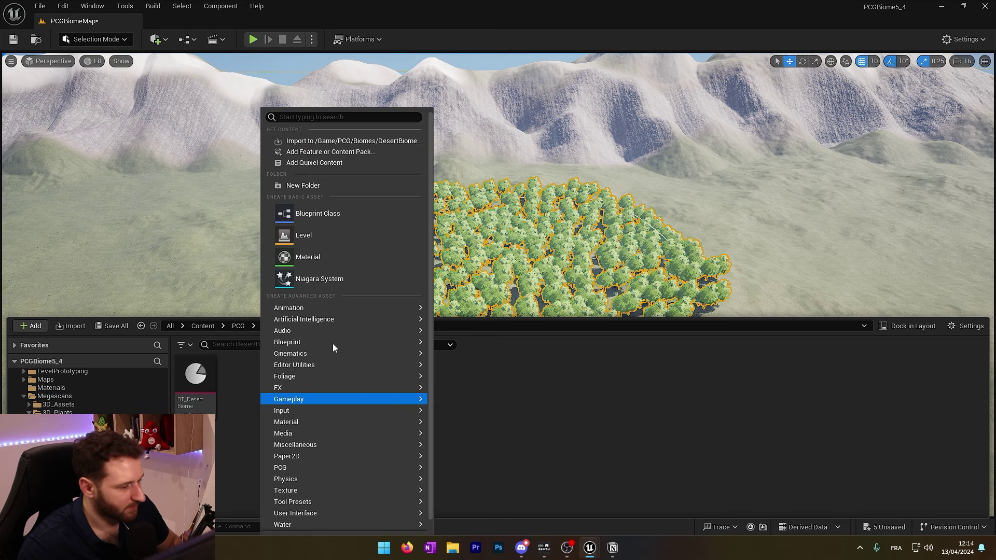
click(322, 214)
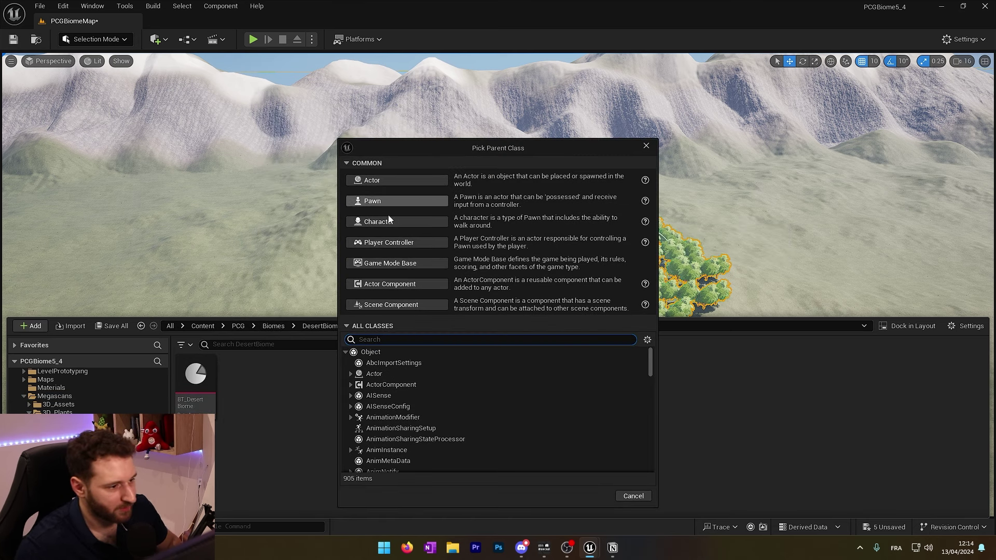
text(Biome)
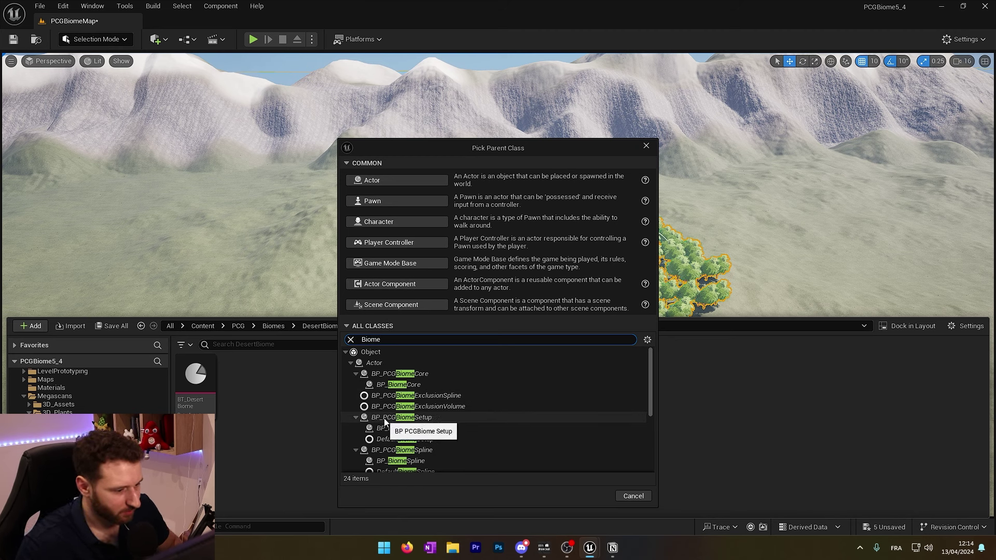
click(399, 417)
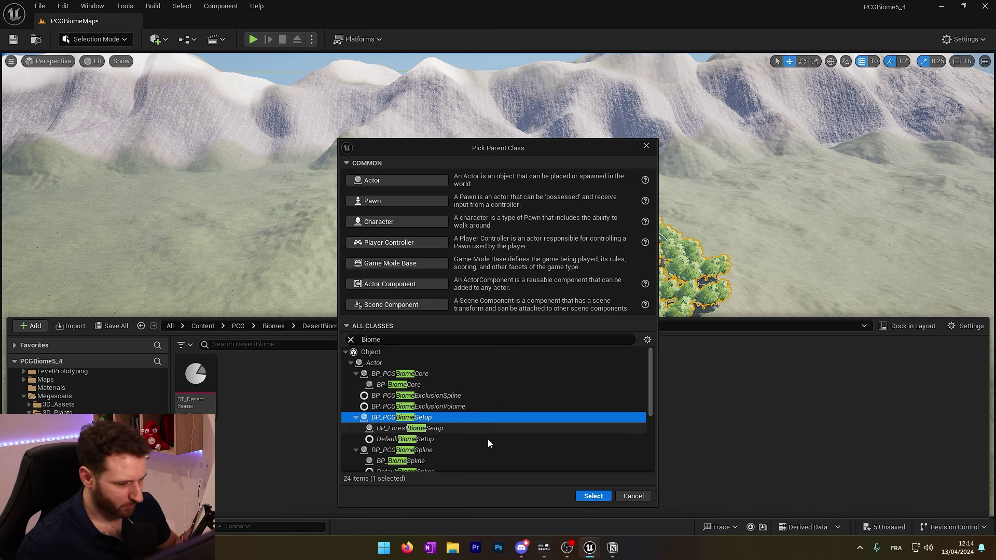
click(591, 495)
text(BP_)
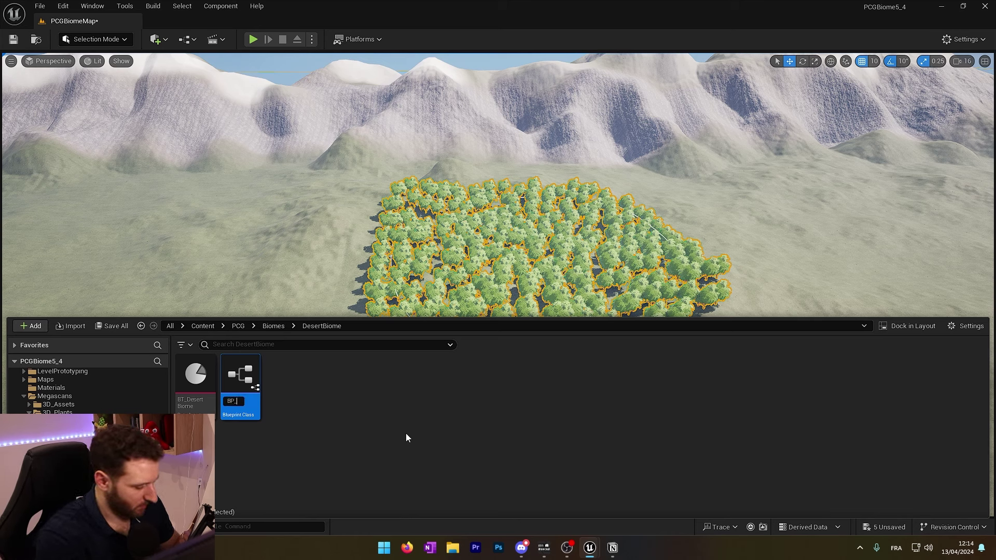
text(Desert)
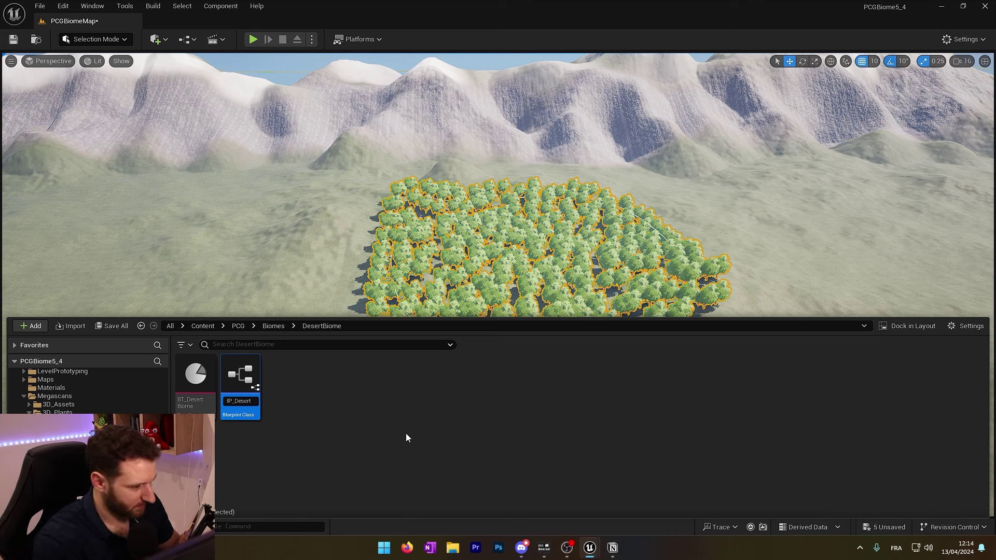
text(BiomeSetup)
key(Return)
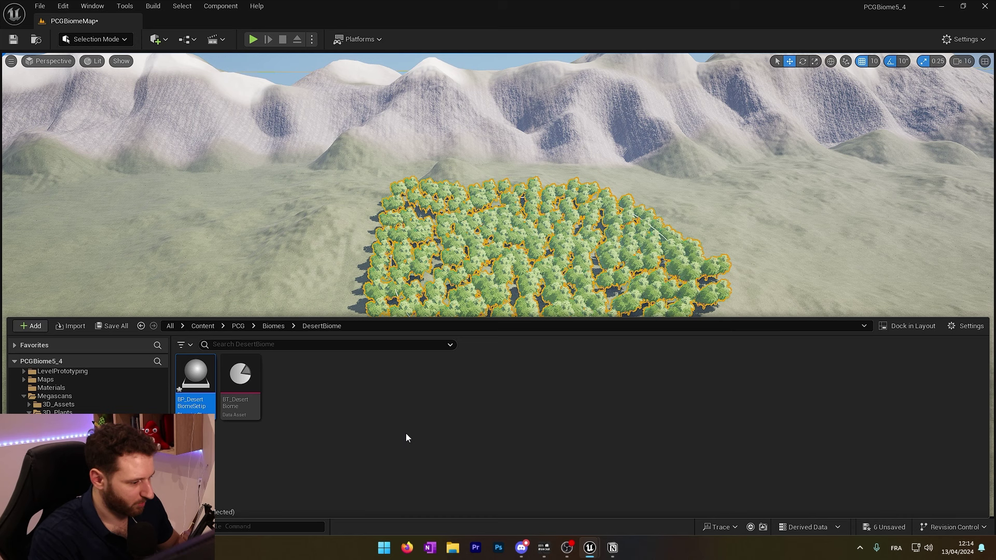
click(212, 412)
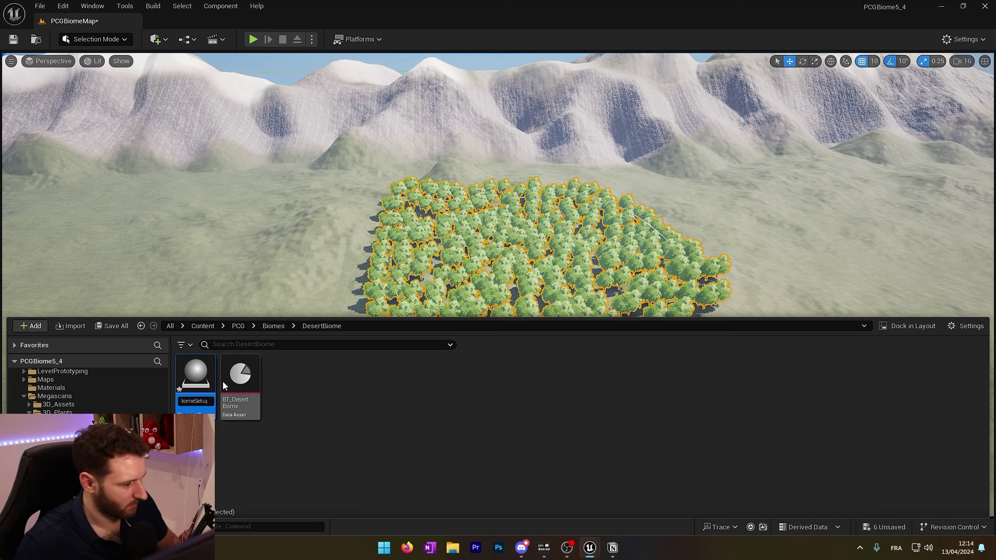
- Open BP_DesertBiomeSetup and create a BiomeDefinitionTemplate data asset named BD_DesertDefinition in the DesertBiome folder
double_click(185, 380)
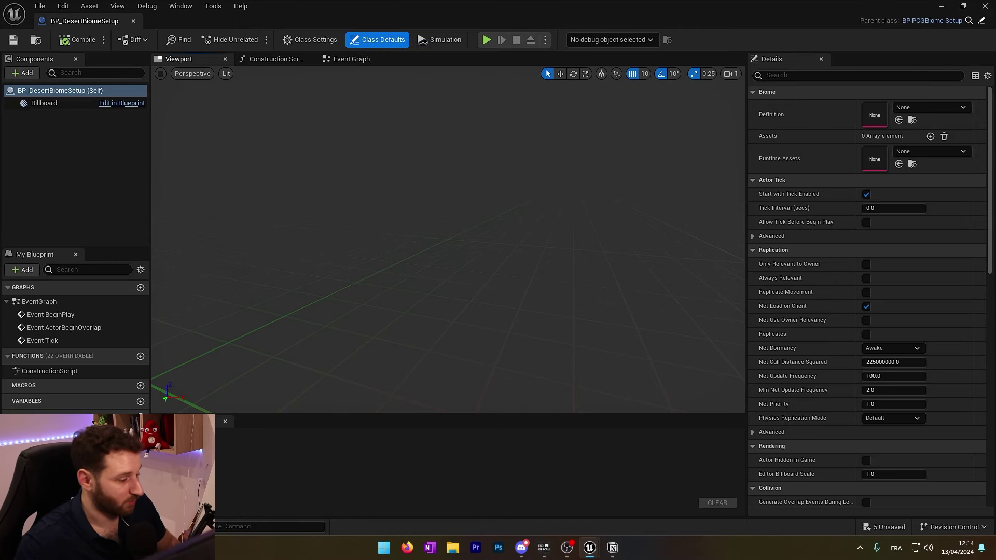
key(ctrl+space)
right_click(327, 348)
mouse_move(488, 444)
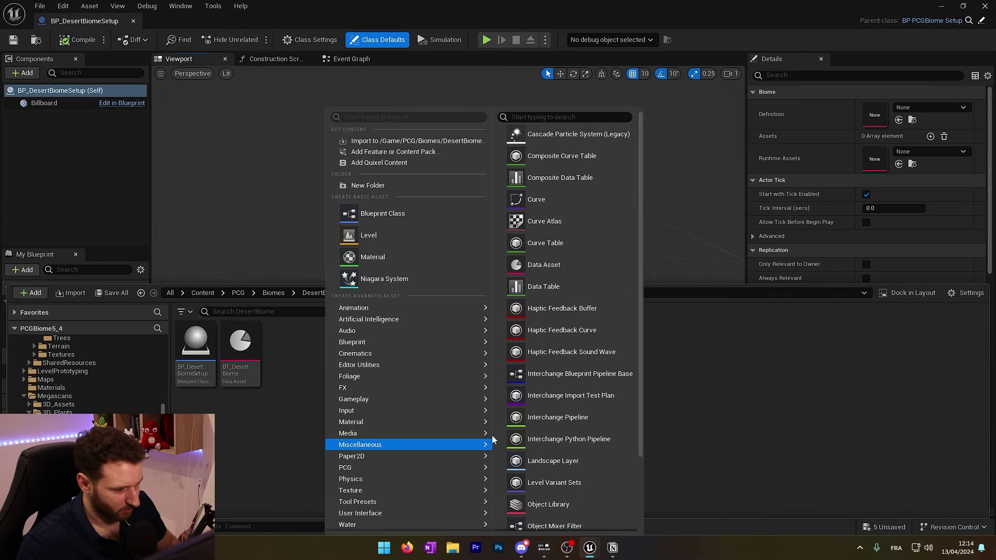
click(549, 265)
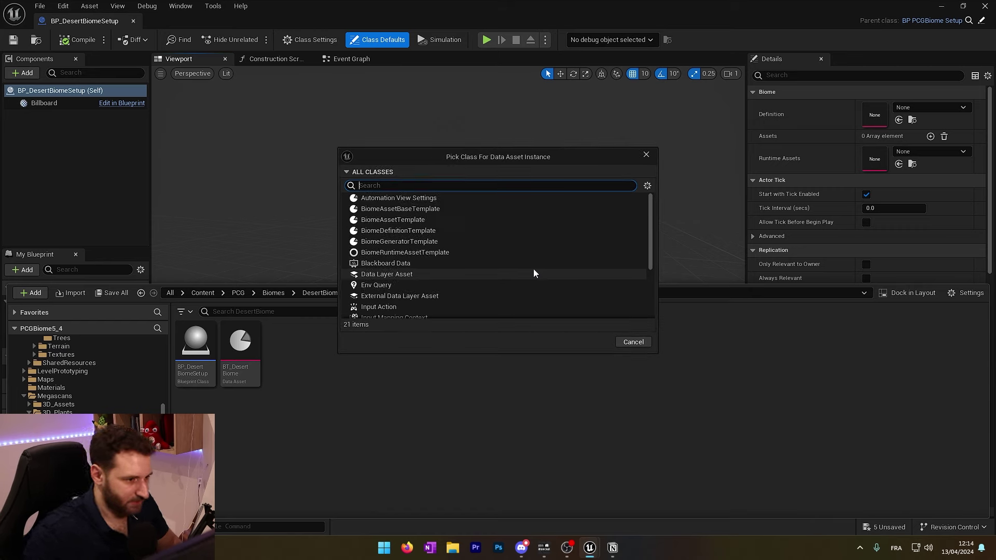
click(415, 231)
click(596, 342)
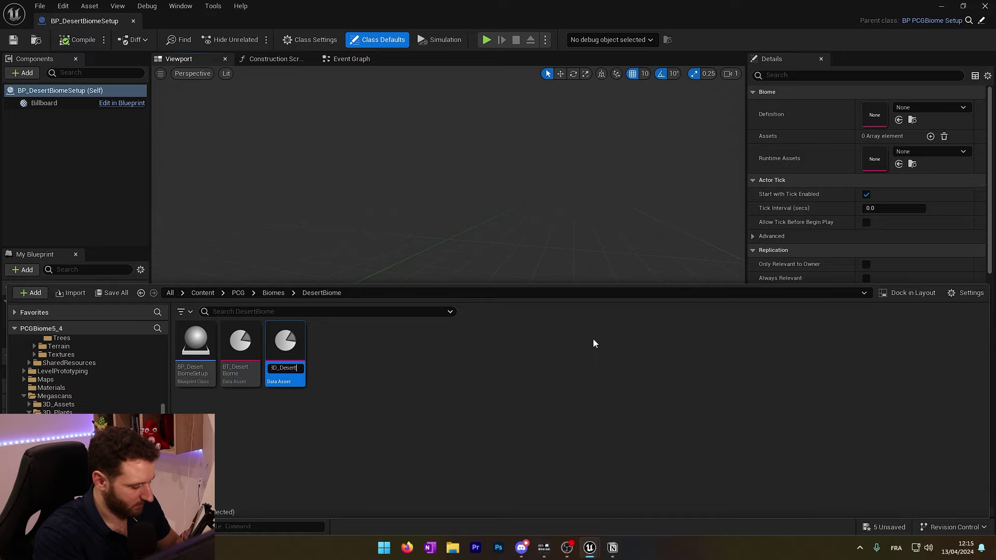
text(on)
key(Return)
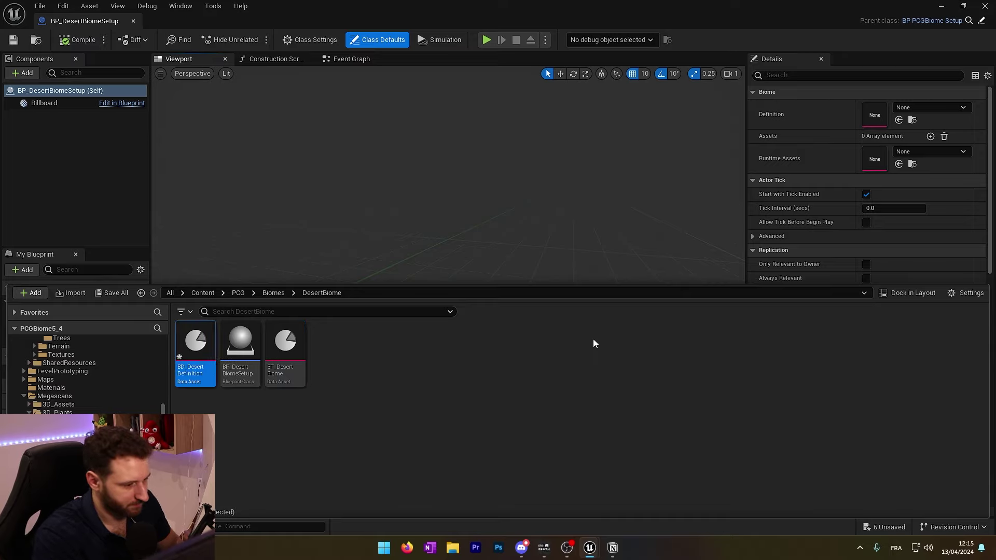
- Open BD_DesertDefinition and set its BiomeName to DesertBiome
double_click(195, 353)
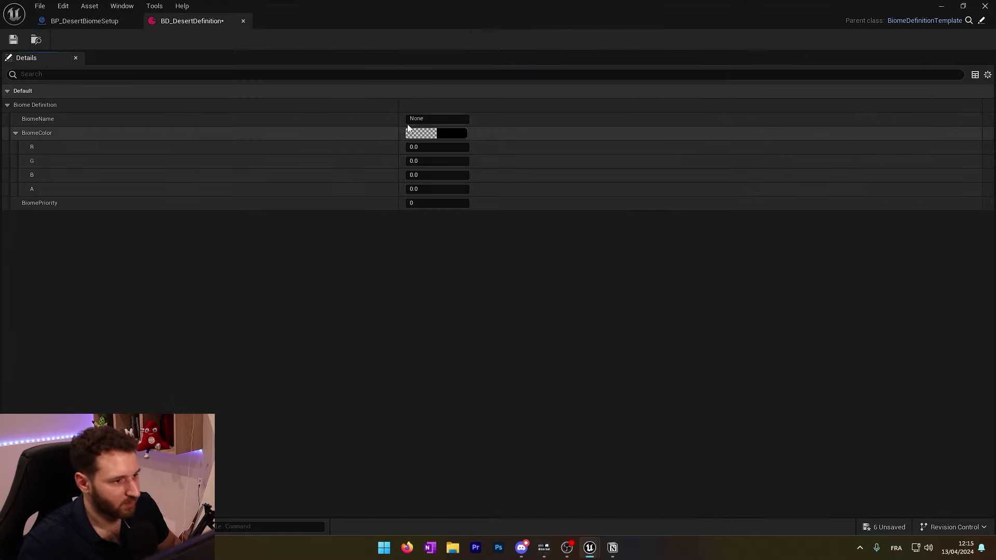
click(441, 119)
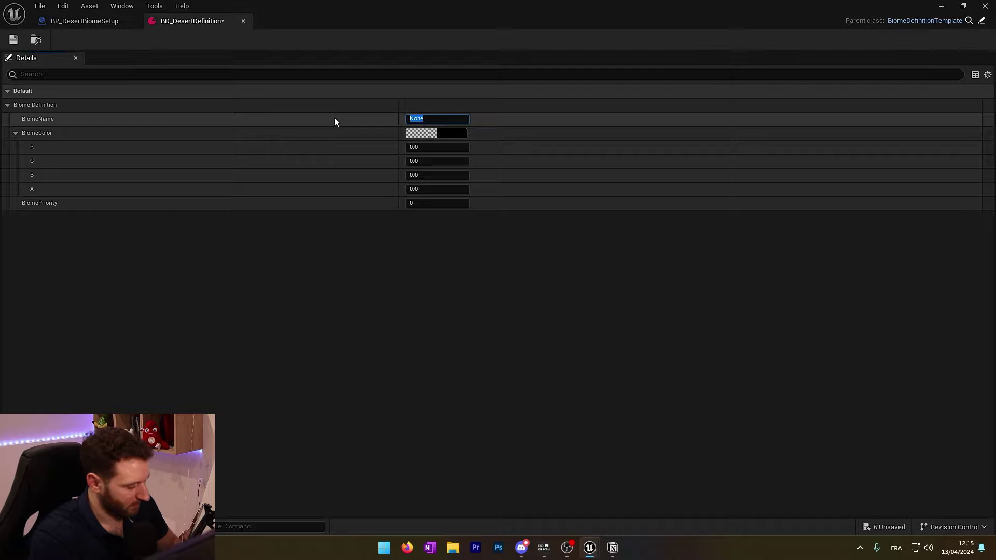
text(DesertBio)
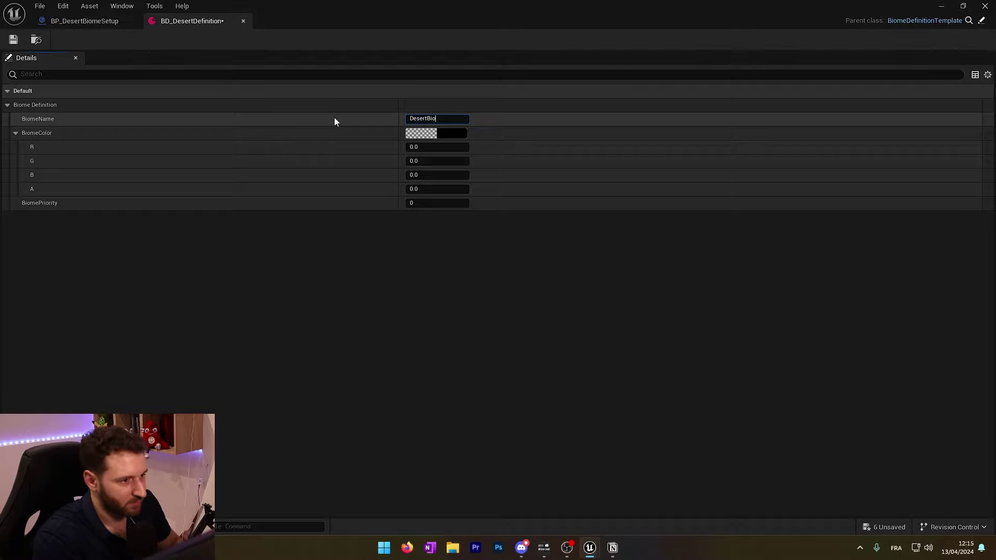
text(me)
key(Return)
- Set the BiomeColor to yellow with R 1, G 1, B 0 and A 1, and save and close BD_DesertDefinition
click(451, 134)
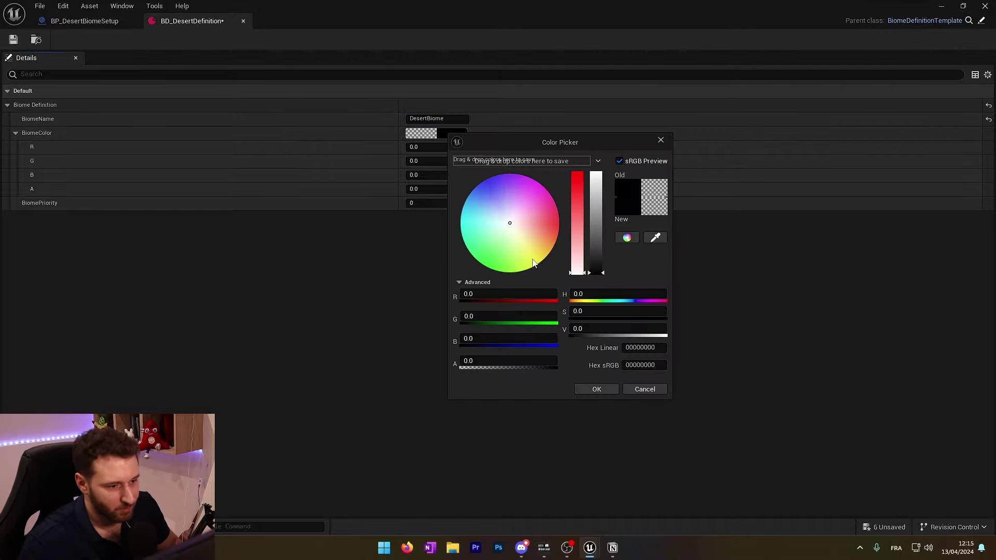
click(543, 261)
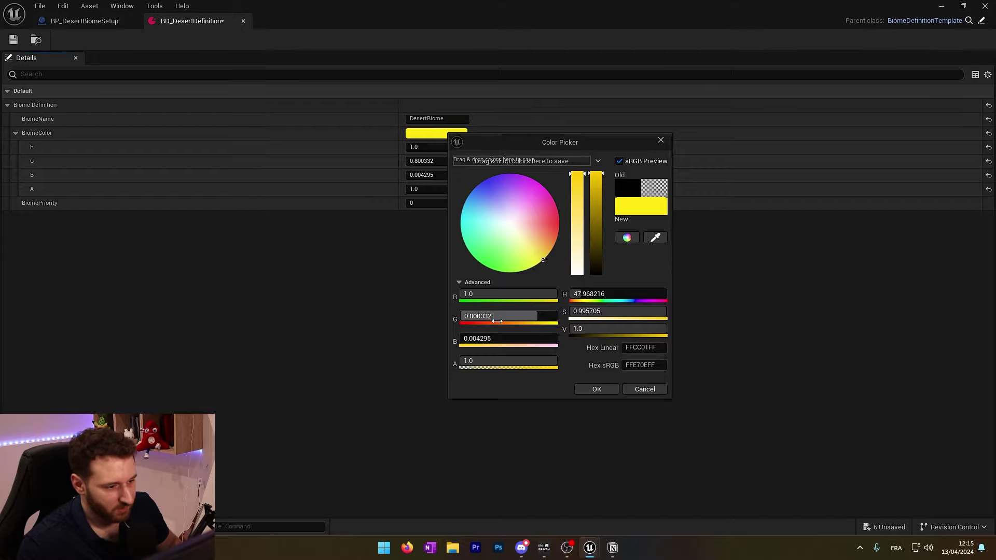
click(505, 300)
text(1)
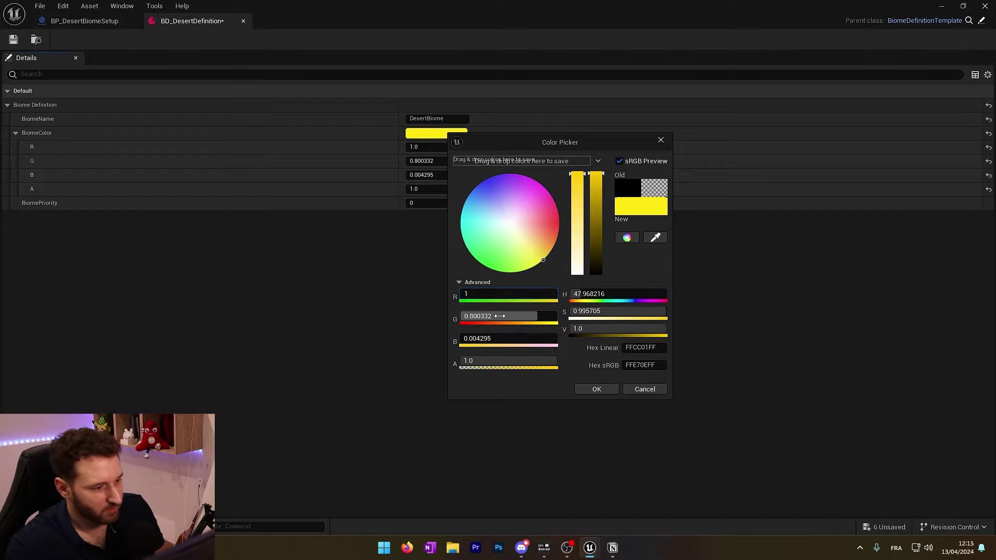
click(501, 316)
text(1)
key(Return)
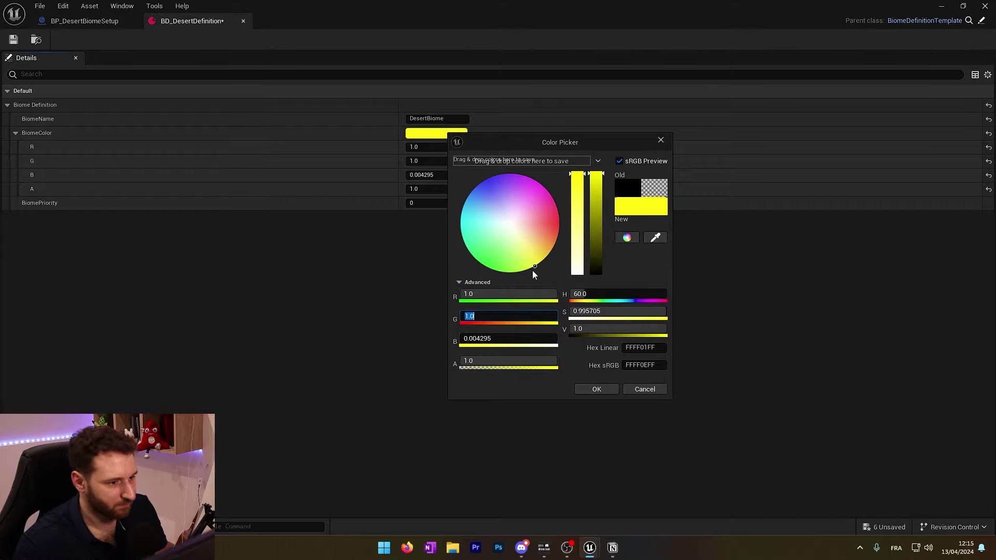
click(491, 338)
key(Return)
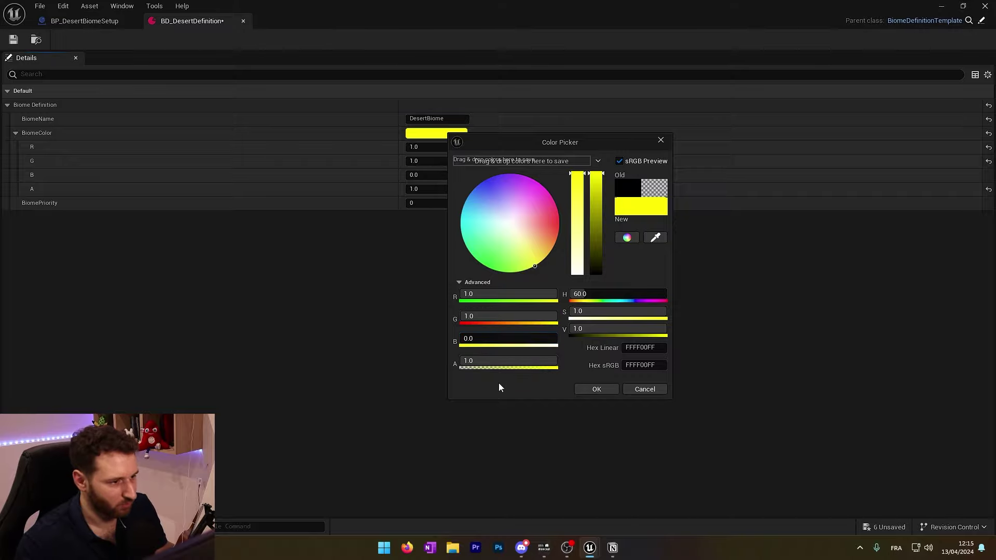
click(596, 389)
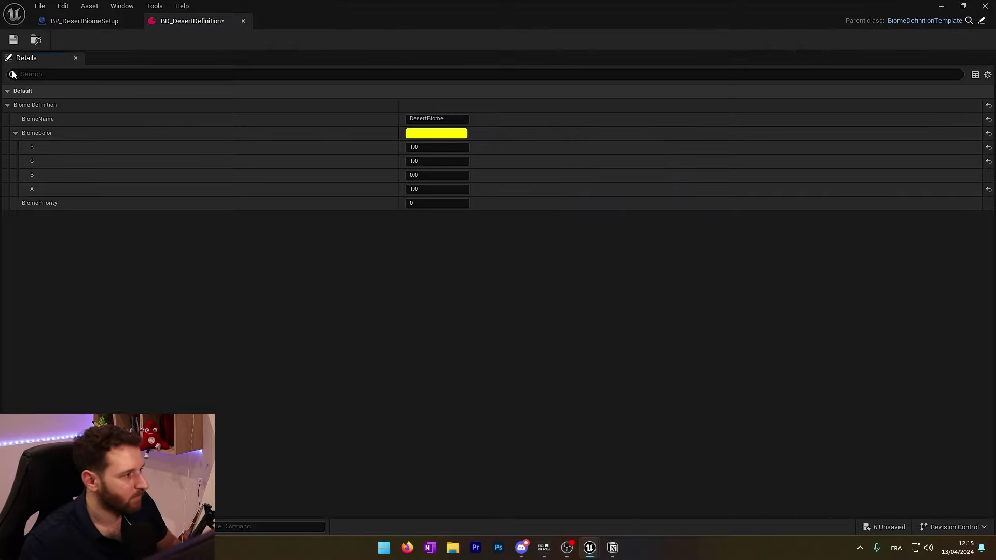
middle_click(195, 21)
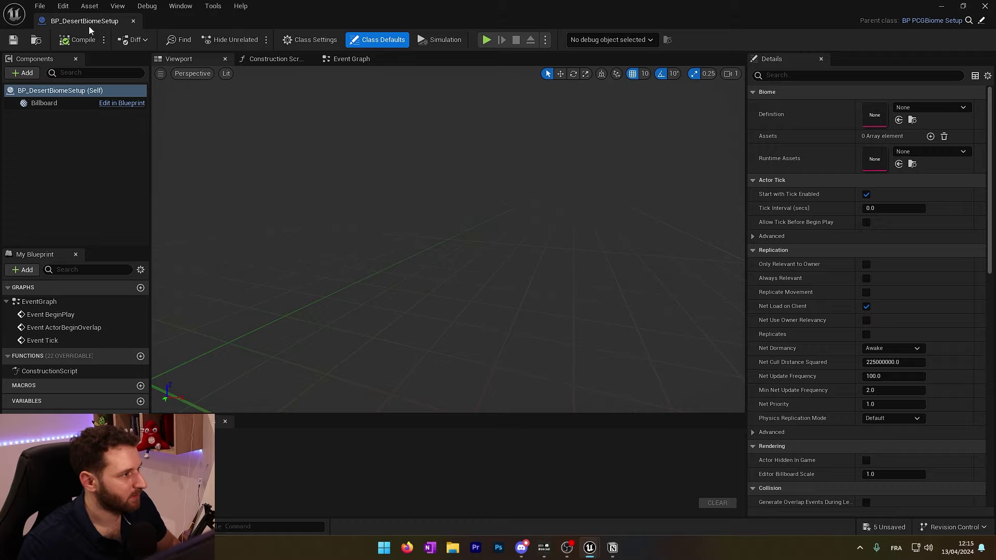
- Close and reopen BP_DesertBiomeSetup and set its Definition to BD_DesertDefinition
middle_click(89, 21)
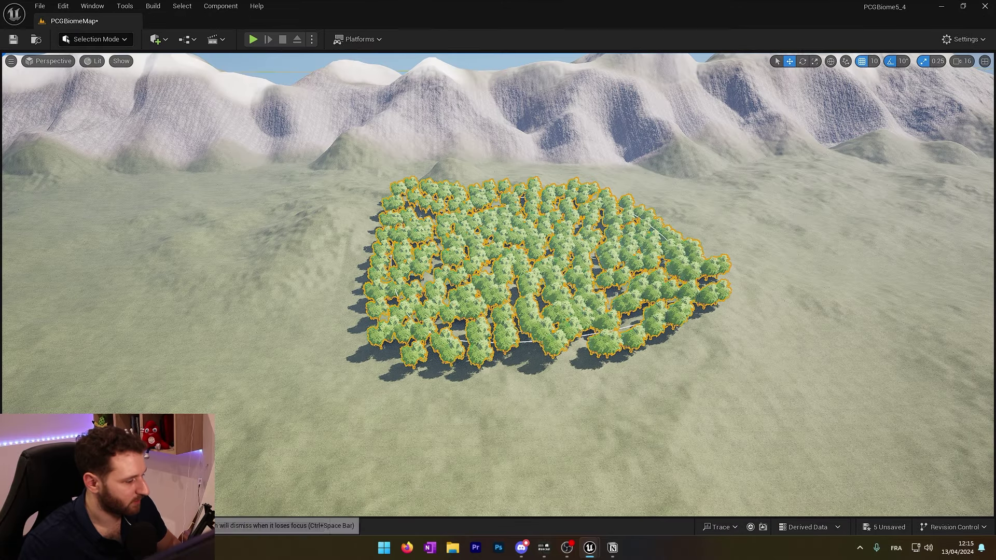
key(ctrl+space)
double_click(240, 400)
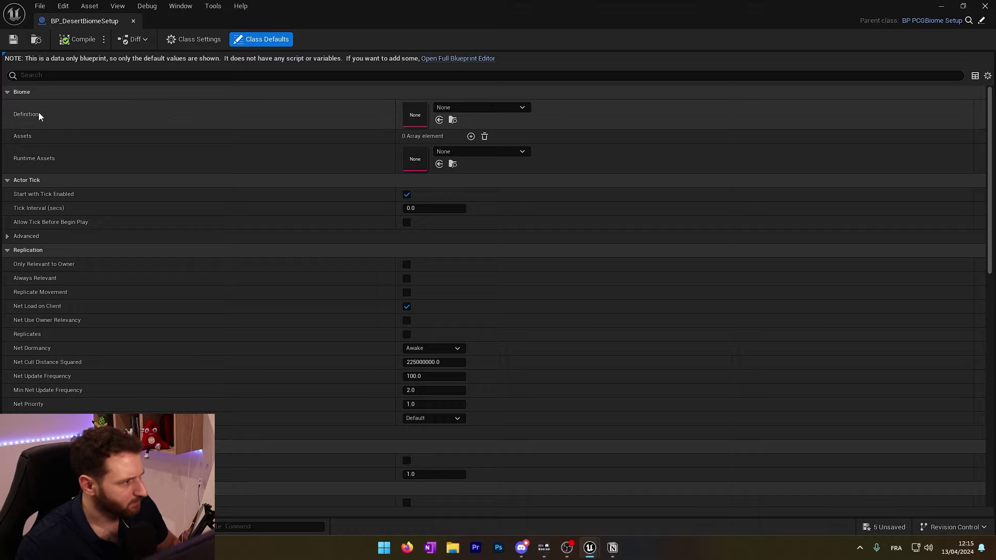
click(447, 108)
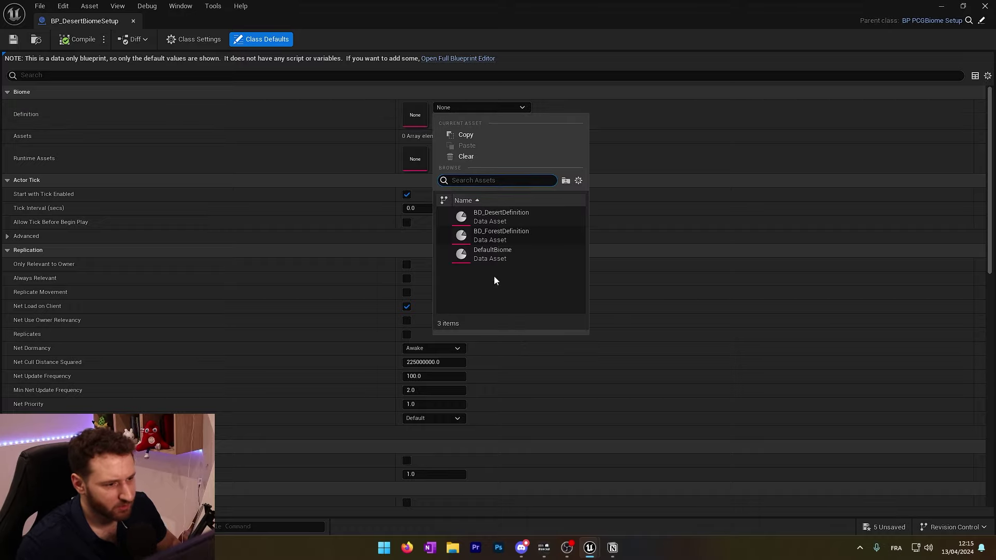
click(499, 214)
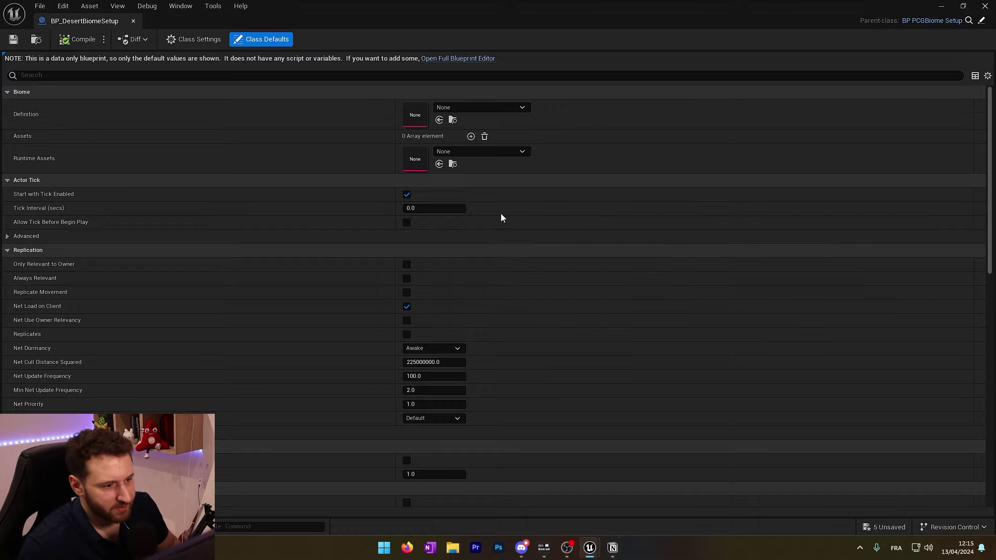
- Add one element to the Assets array, set it to BT_DesertBiome, and compile and save BP_DesertBiomeSetup
click(471, 136)
click(461, 151)
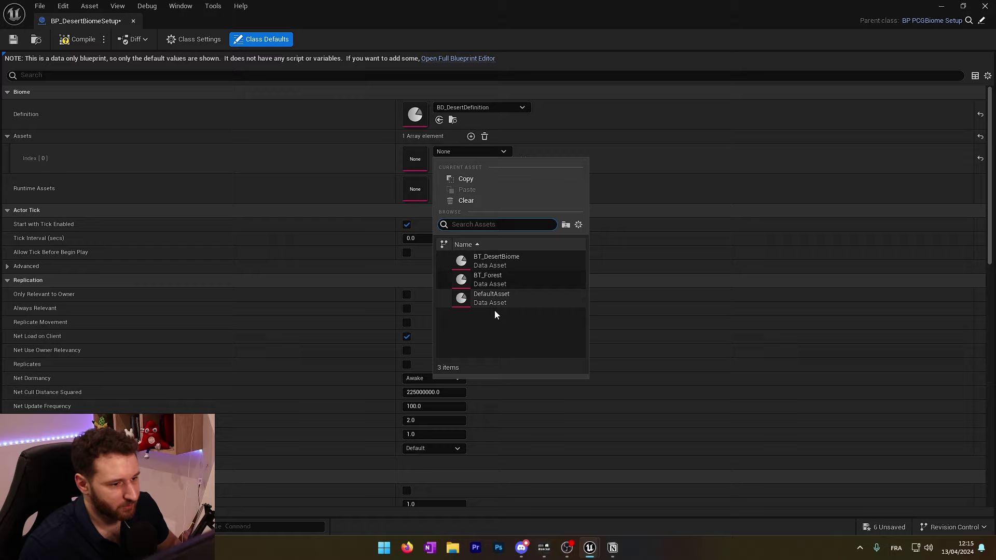
click(496, 261)
click(78, 40)
click(13, 41)
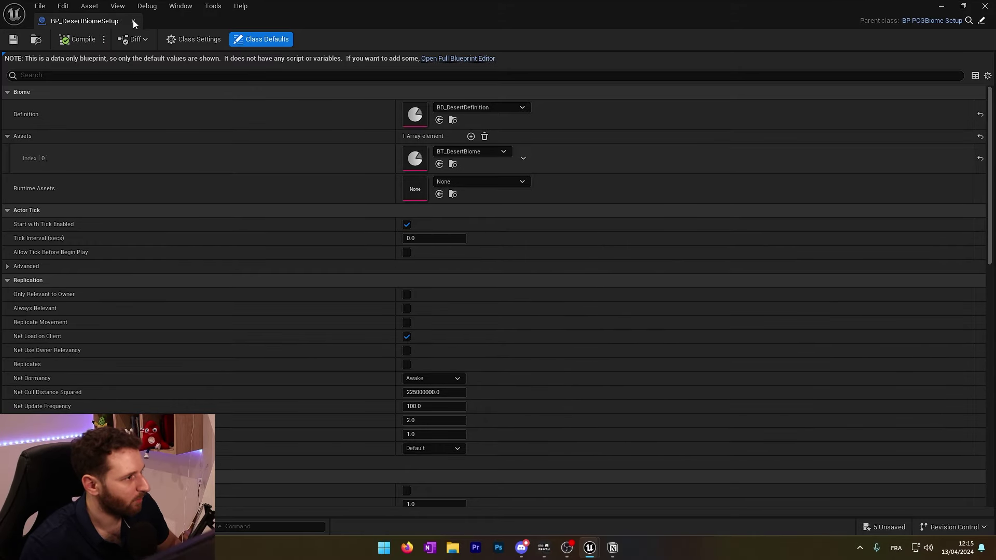
- Close the BP_DesertBiomeSetup editor and place that blueprint in the level from the DesertBiome folder
click(134, 22)
click(40, 527)
drag(238, 395, 655, 460)
- Place BP_BiomeSpline from the PCG/Biomes folder onto the sandy desert terrain
right_drag(656, 460, 436, 447)
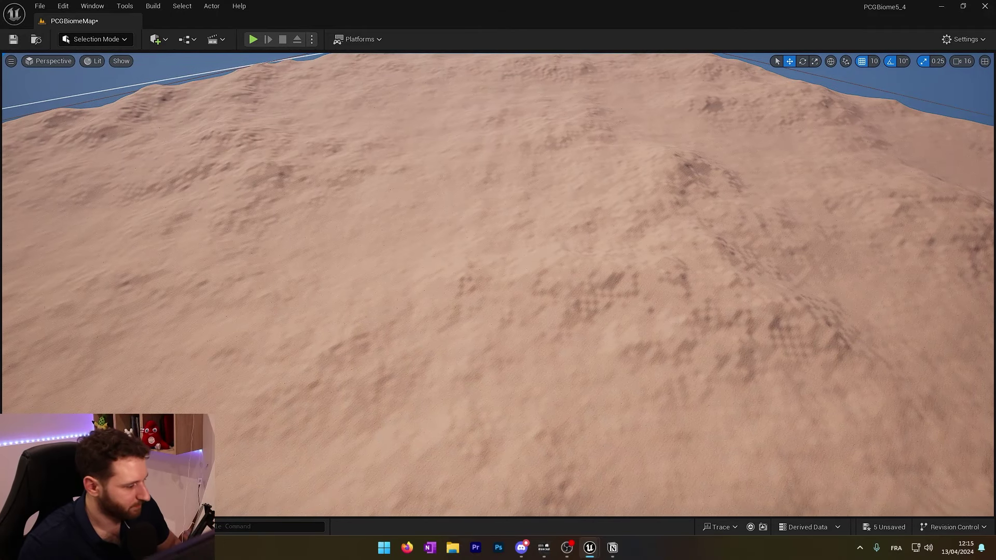
click(42, 526)
click(238, 326)
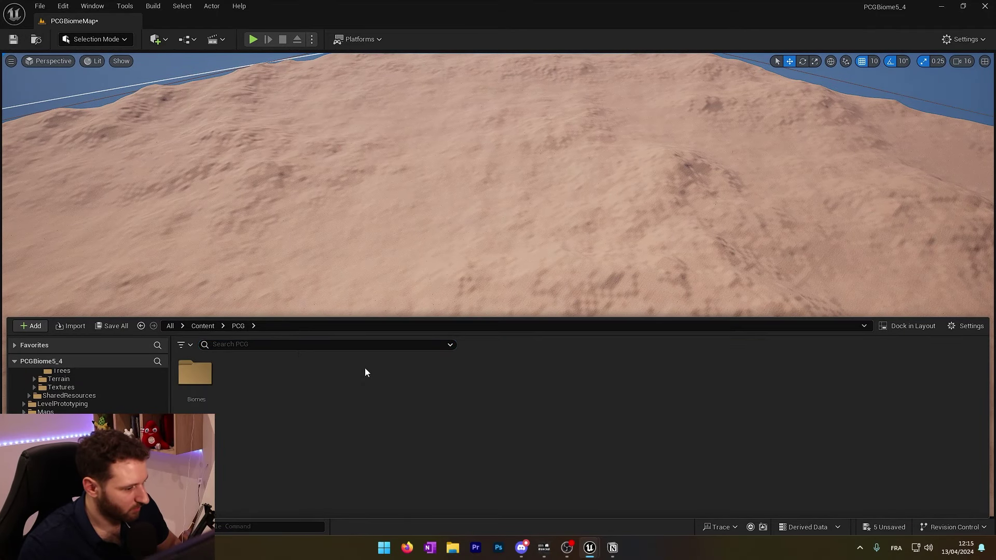
double_click(196, 374)
drag(379, 384, 489, 181)
key(w)
right_drag(489, 181, 474, 151)
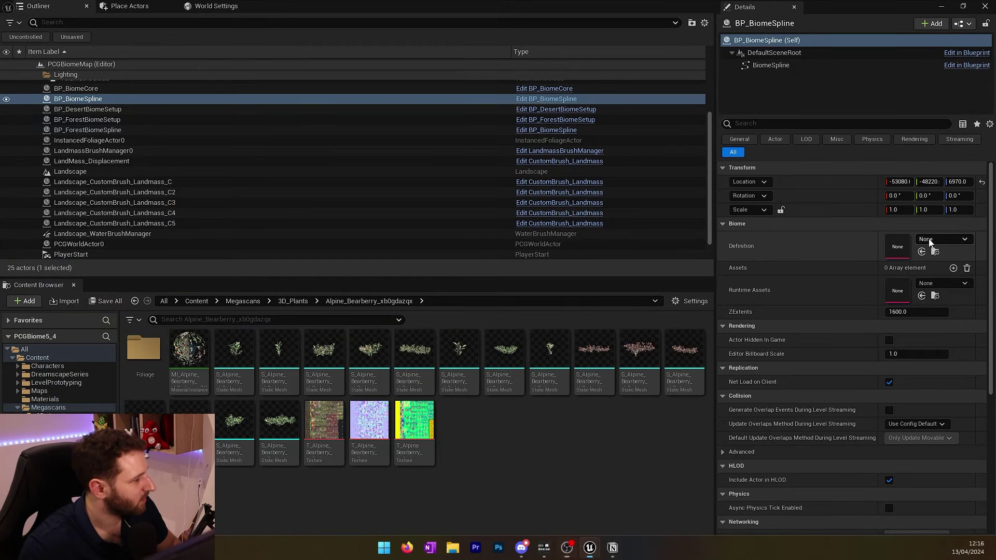
- Set BP_BiomeSpline's Definition to BD_DesertDefinition and add one Assets element set to BT_DesertBiome
click(941, 239)
key(Escape)
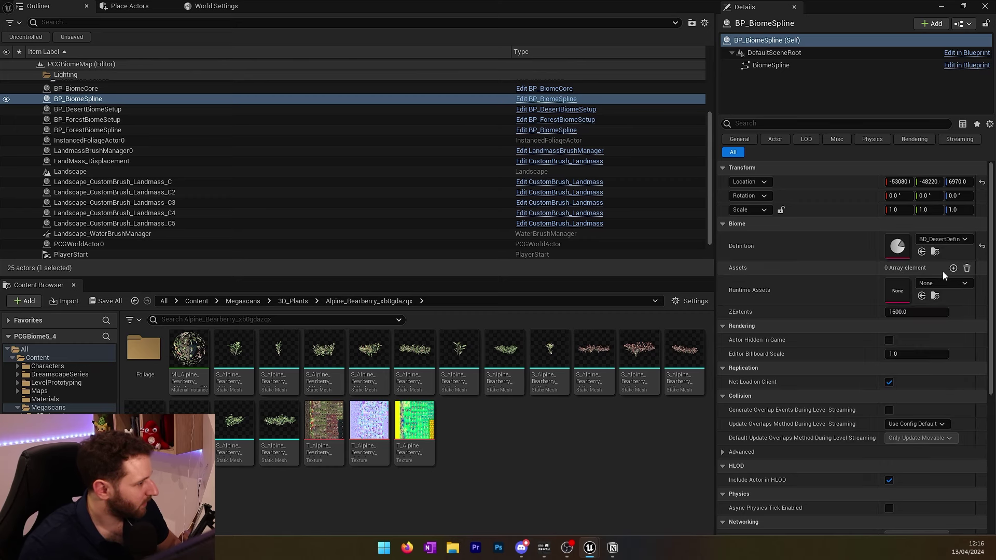
click(952, 268)
click(933, 287)
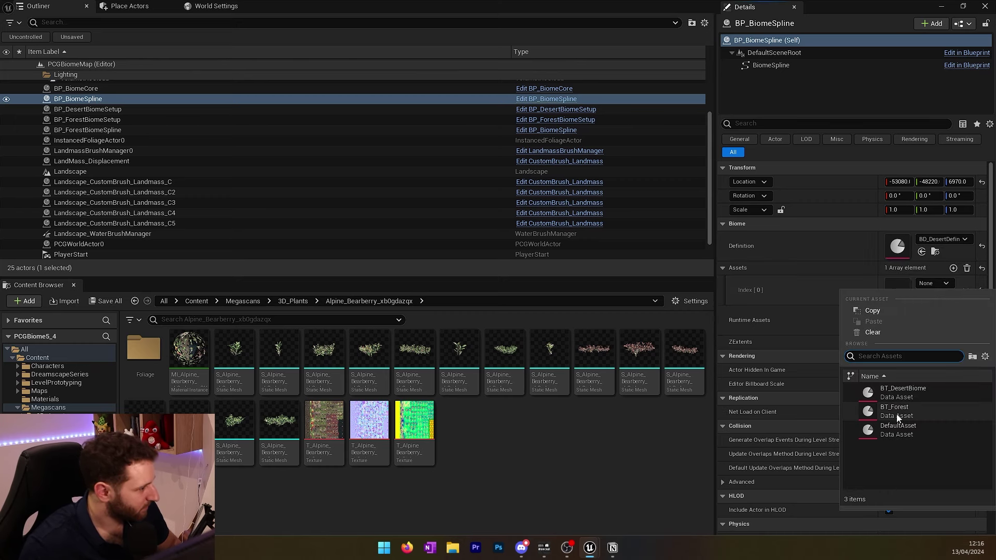
click(913, 393)
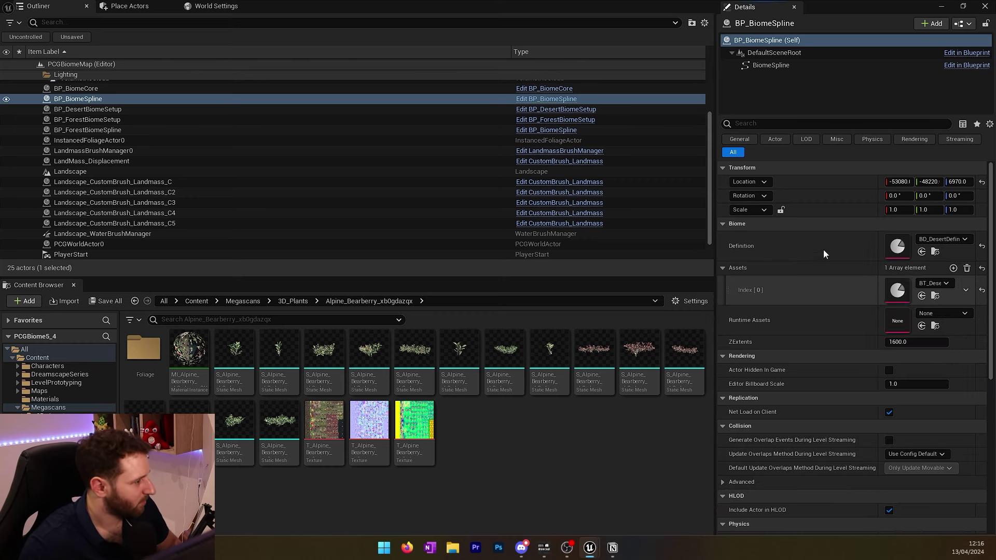
- Compare BP_ForestBiomeSetup with BP_BiomeSpline in the level and open the spline's ZExtents value for editing
click(519, 171)
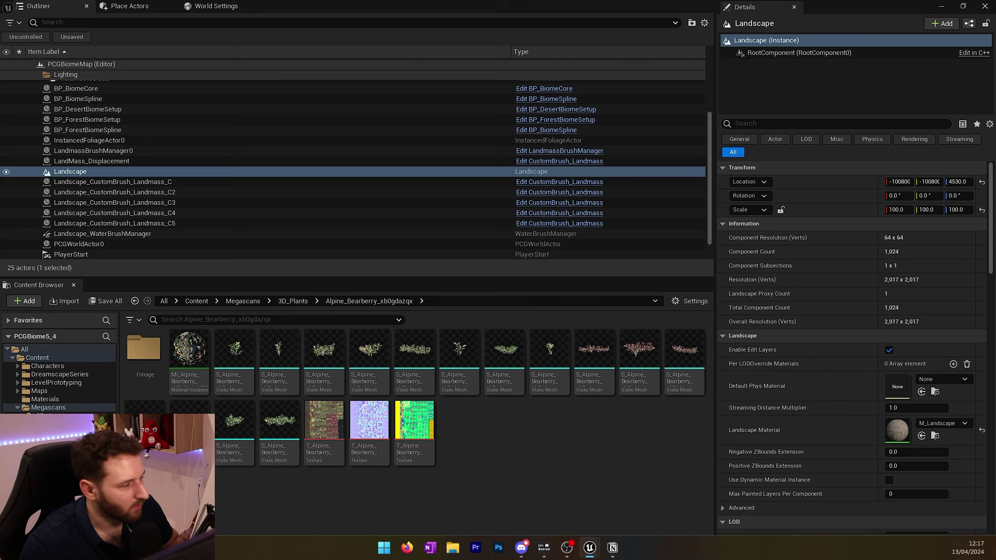
click(354, 120)
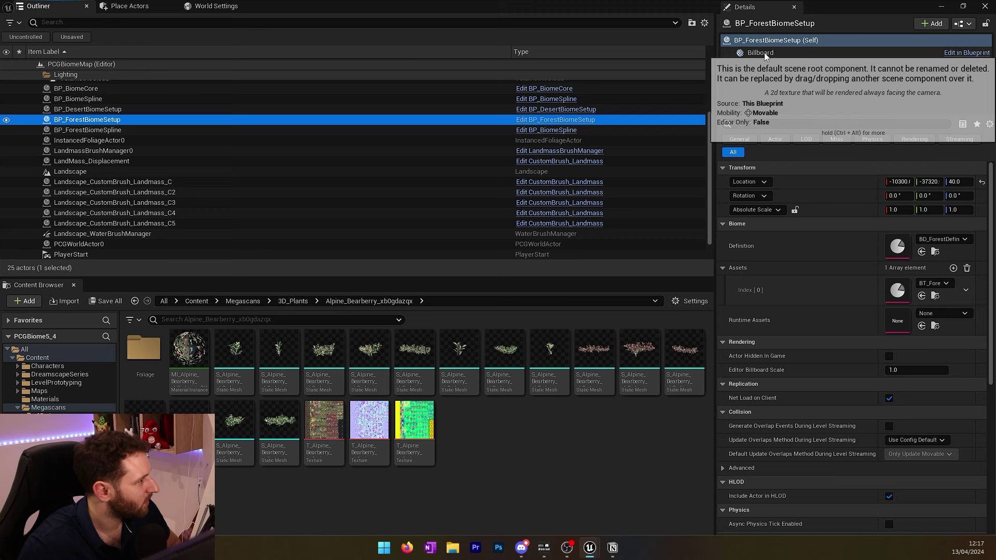
click(488, 93)
click(488, 98)
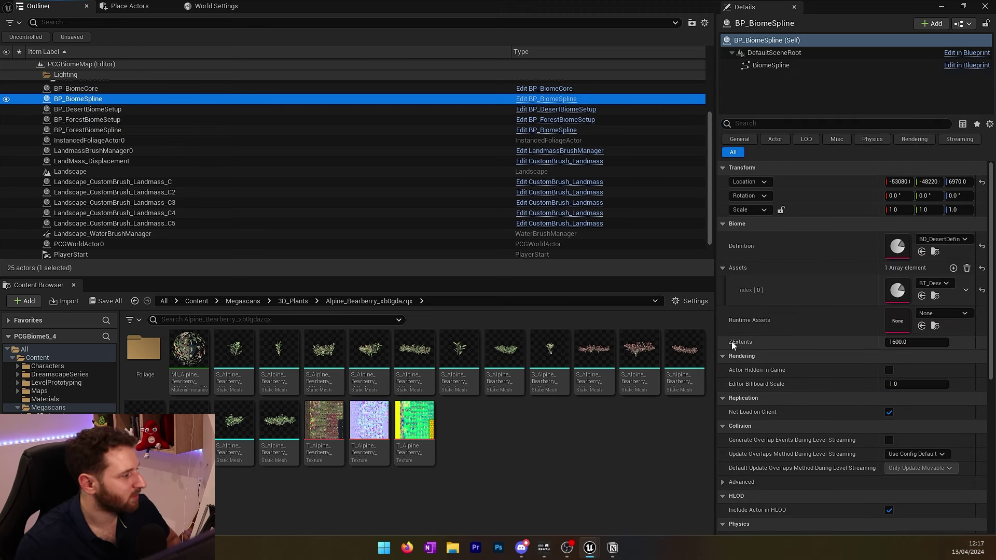
click(913, 342)
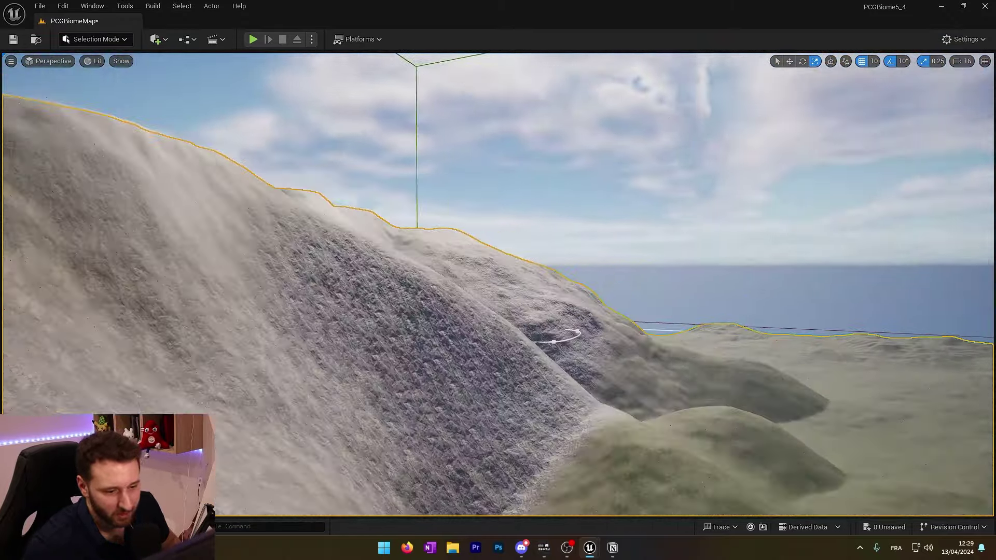
- Override and enable Debug - Display Biome Cache on the BiomeCore component of BP_BiomeCore
key(w)
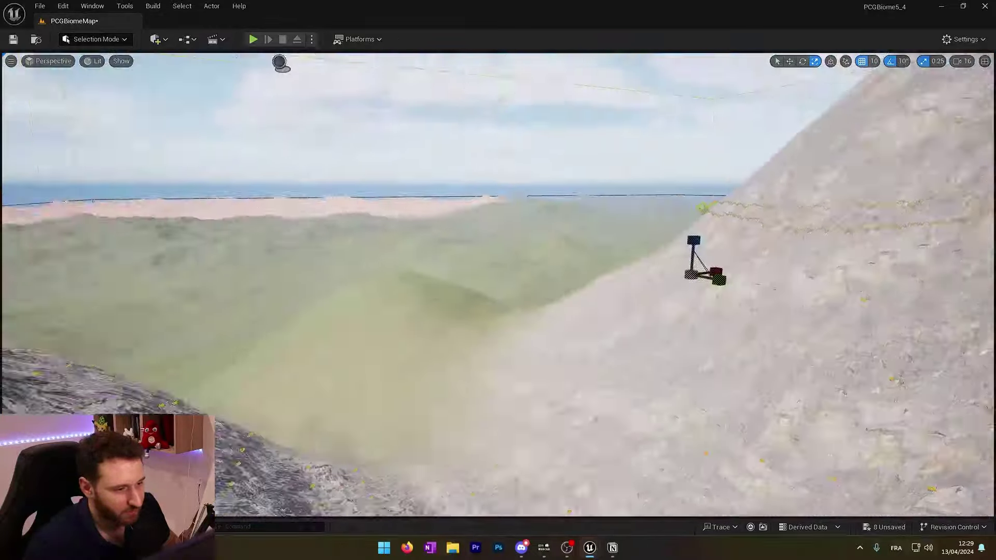
key(w)
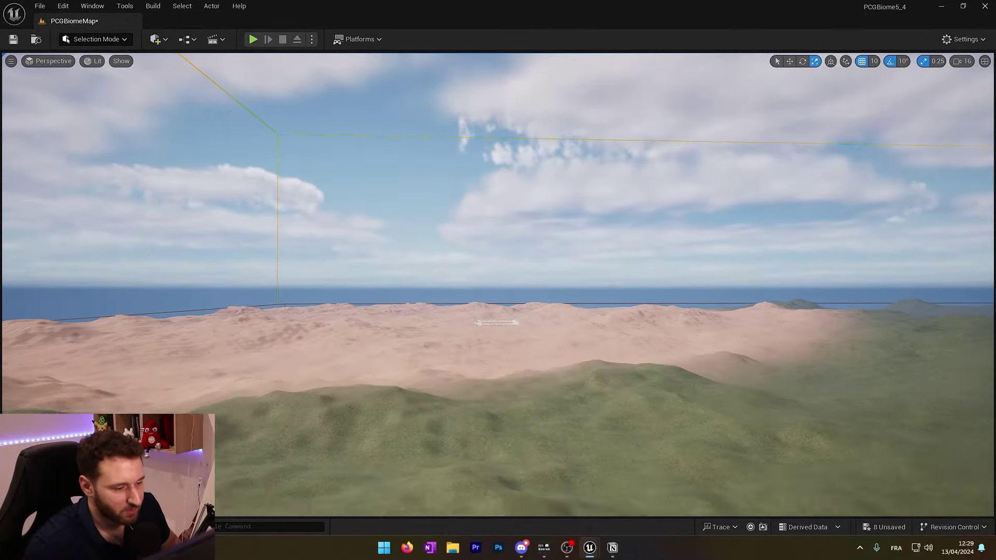
key(w)
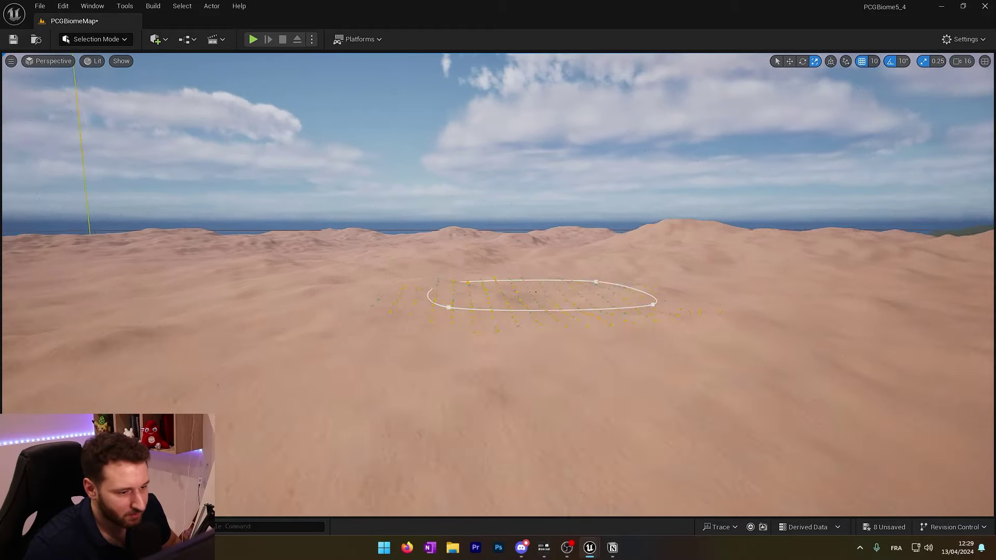
key(w)
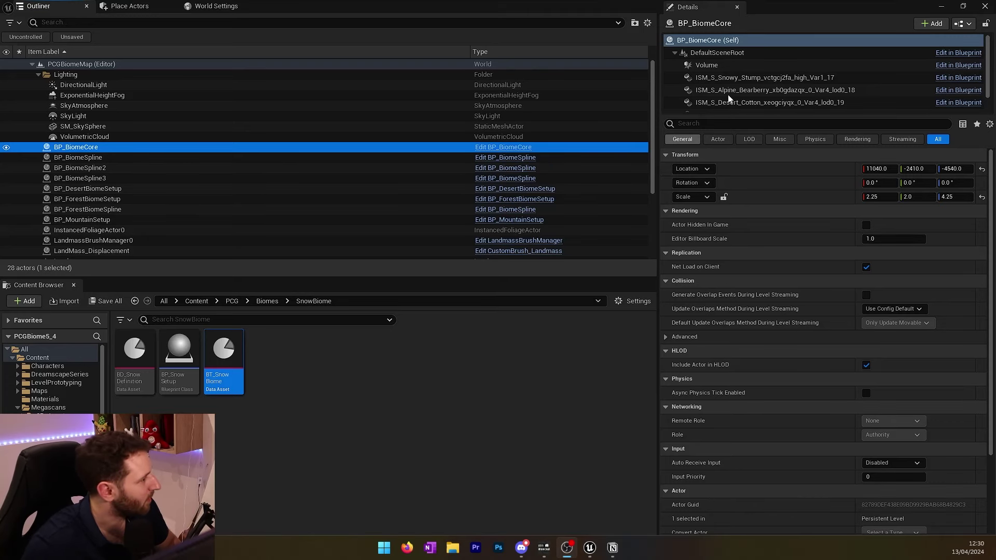
scroll(711, 99, down, 2)
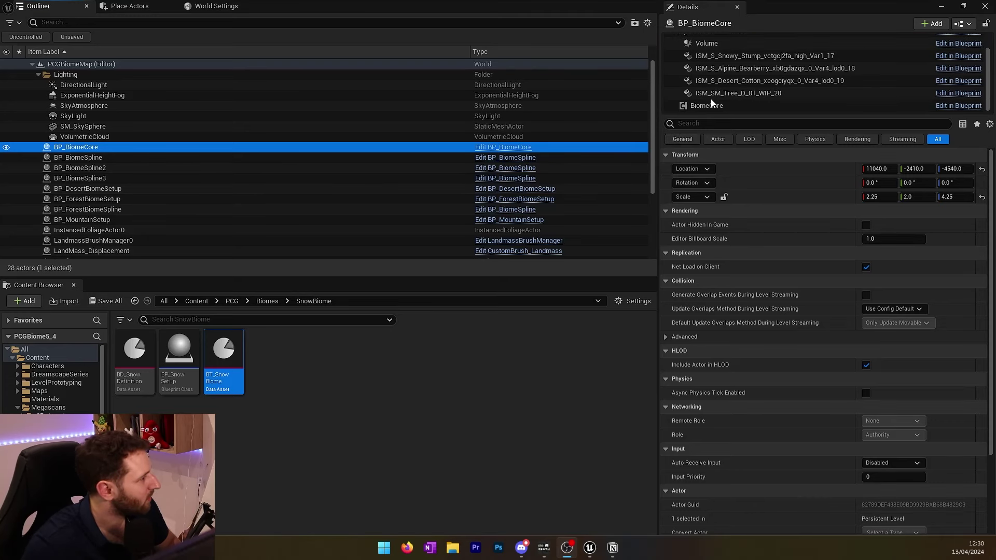
click(692, 108)
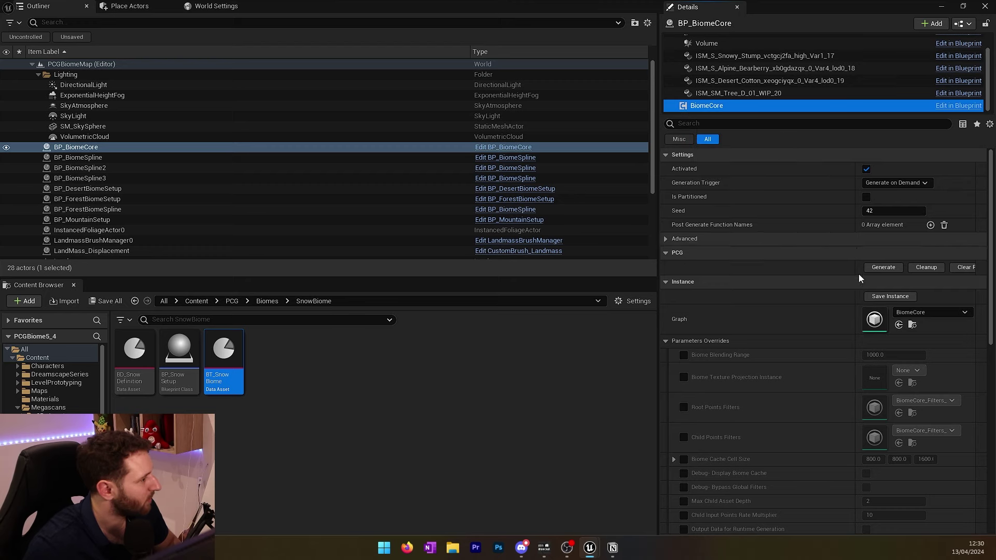
scroll(726, 365, down, 2)
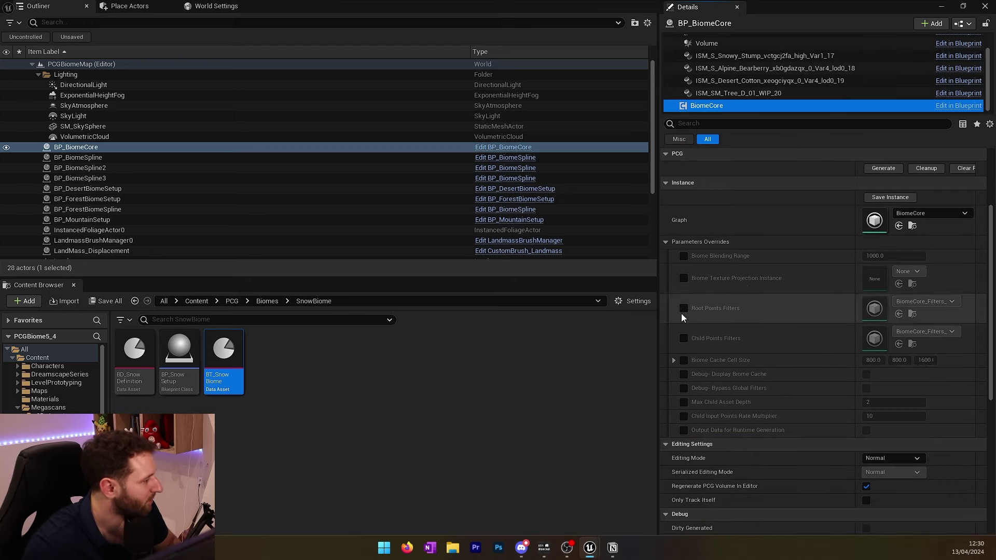
click(683, 375)
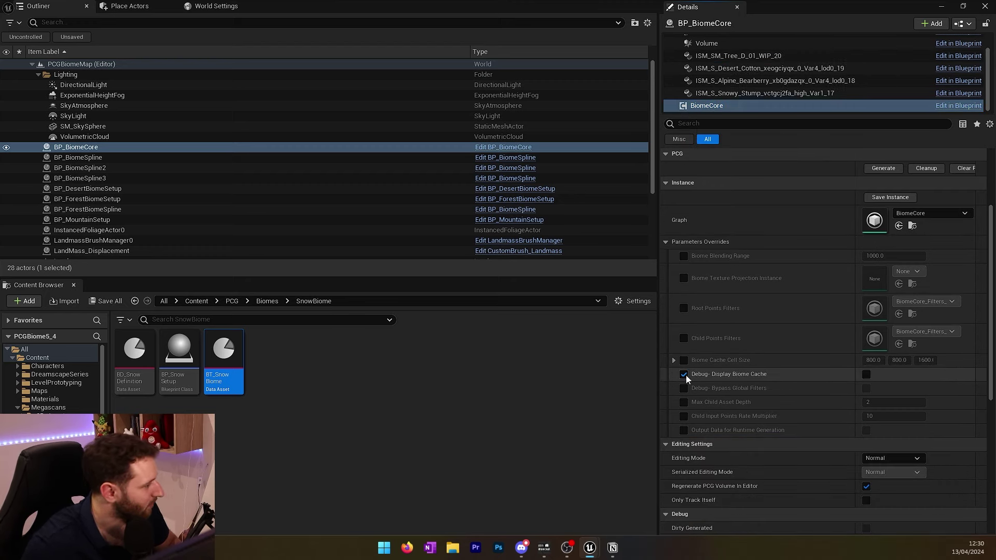
click(866, 374)
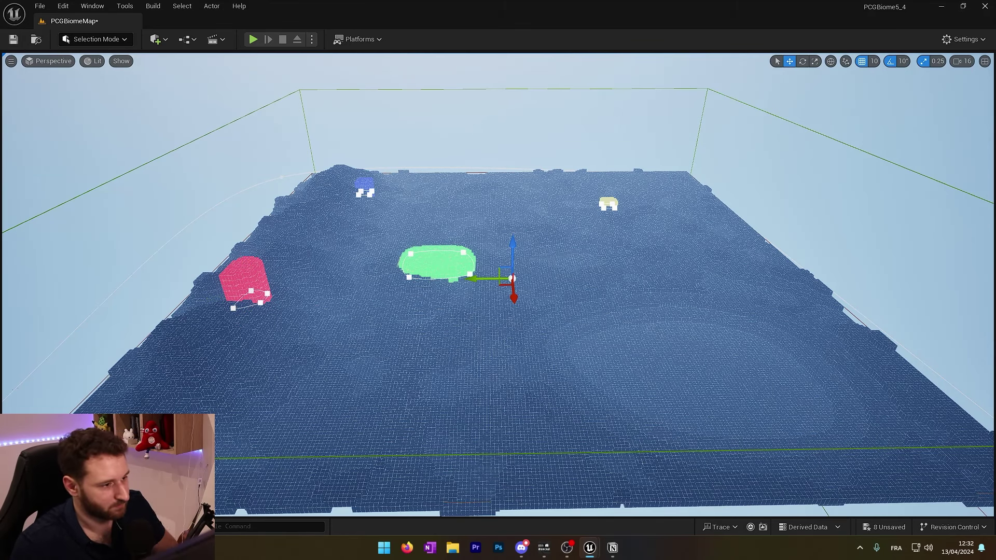
- Check the Landscape actor's overall resolution in vertices
key(Escape)
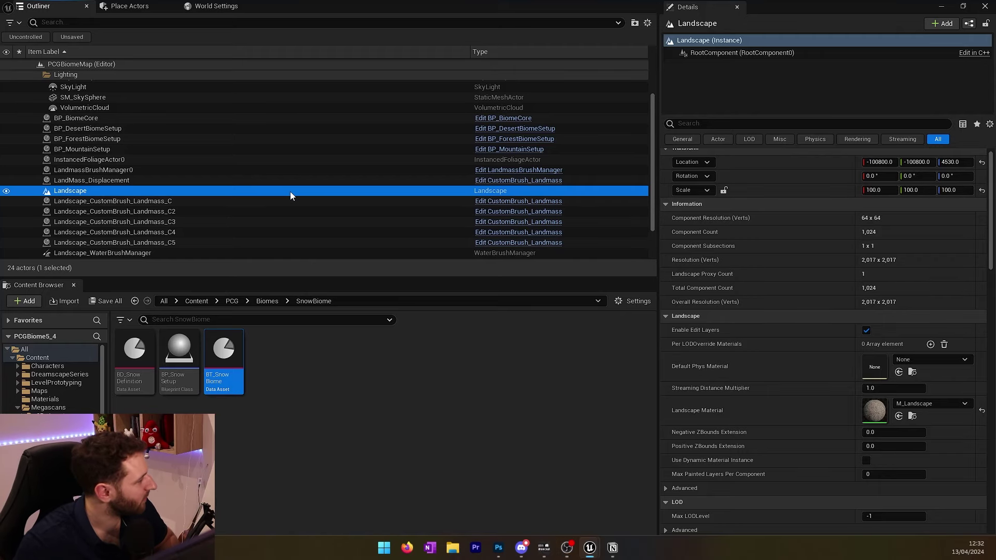
click(290, 191)
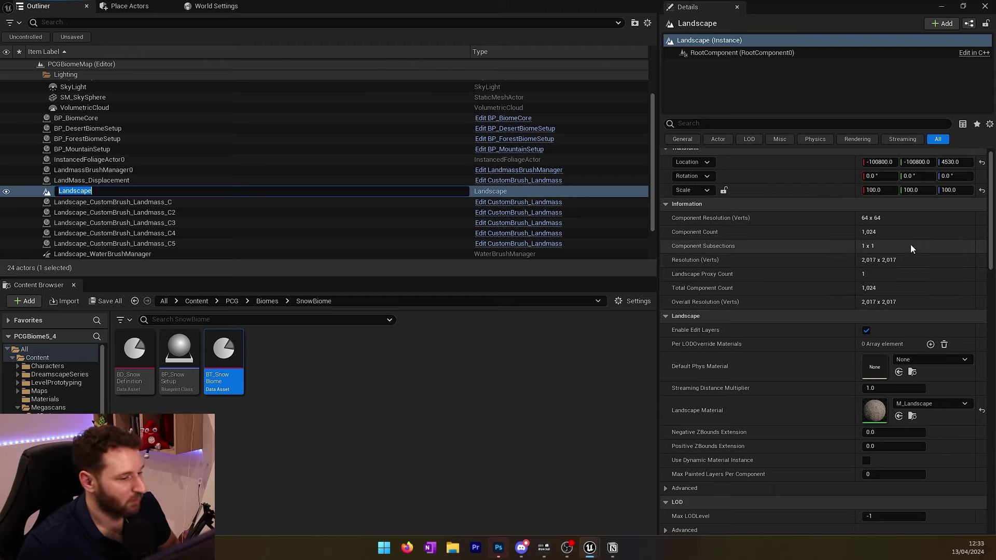
key(alt+Tab)
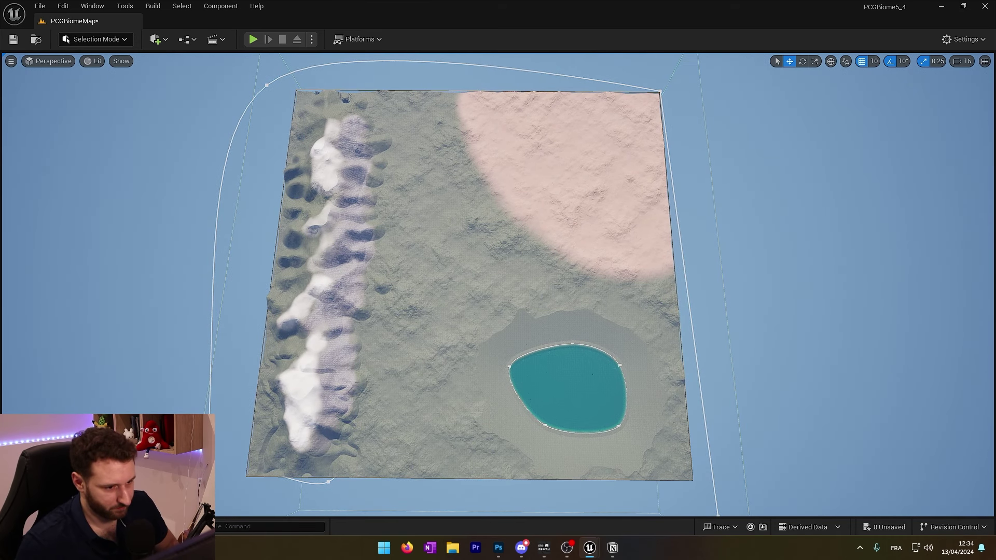
- Switch to Photoshop, set the foreground color to pure green (R 0, G 255, B 0) and activate the Brush tool
drag(494, 12, 995, 0)
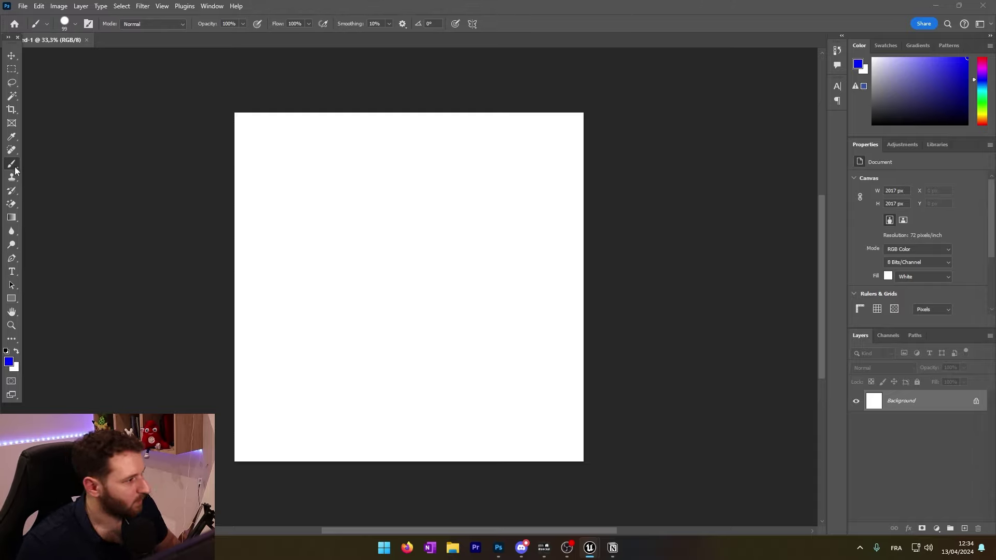
click(858, 64)
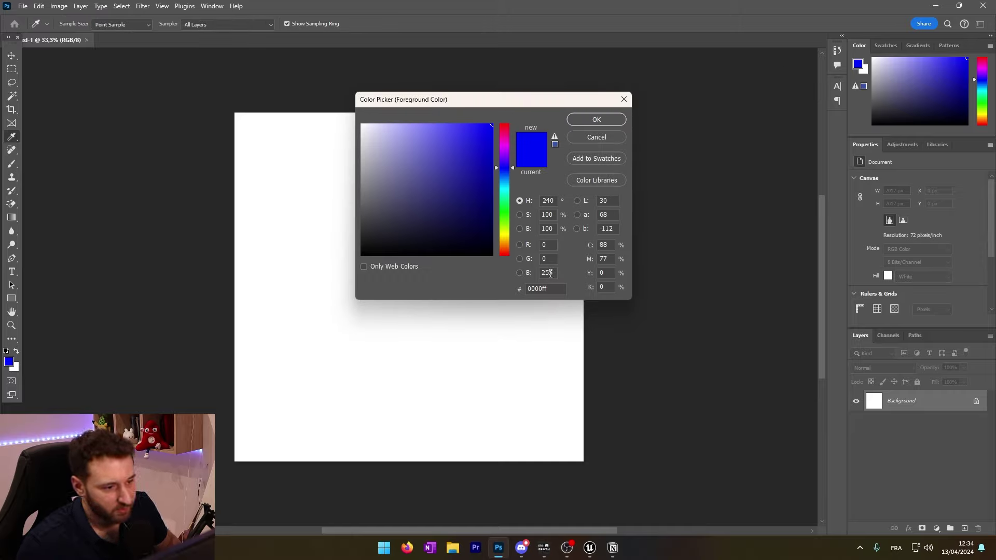
double_click(549, 273)
text(0)
double_click(546, 259)
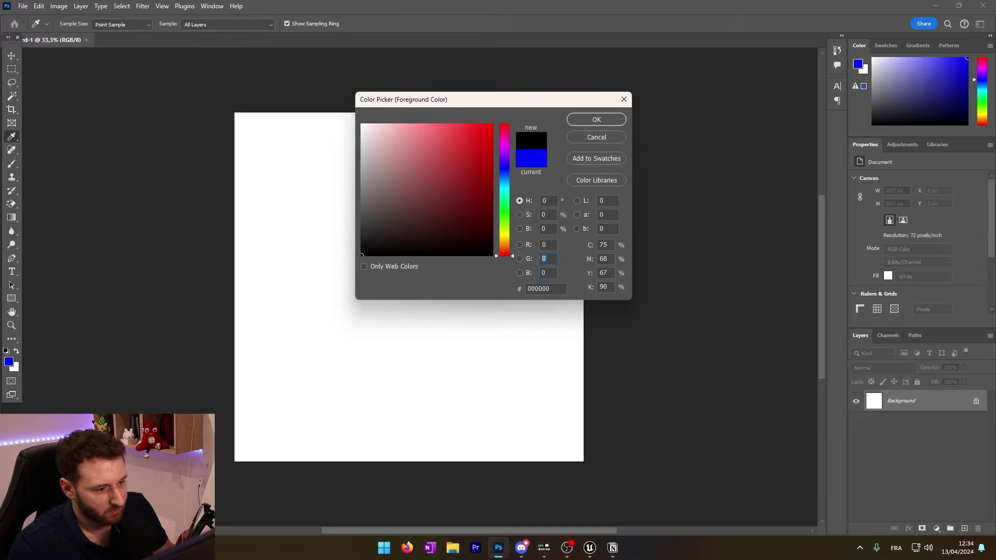
text(255)
click(595, 119)
key(b)
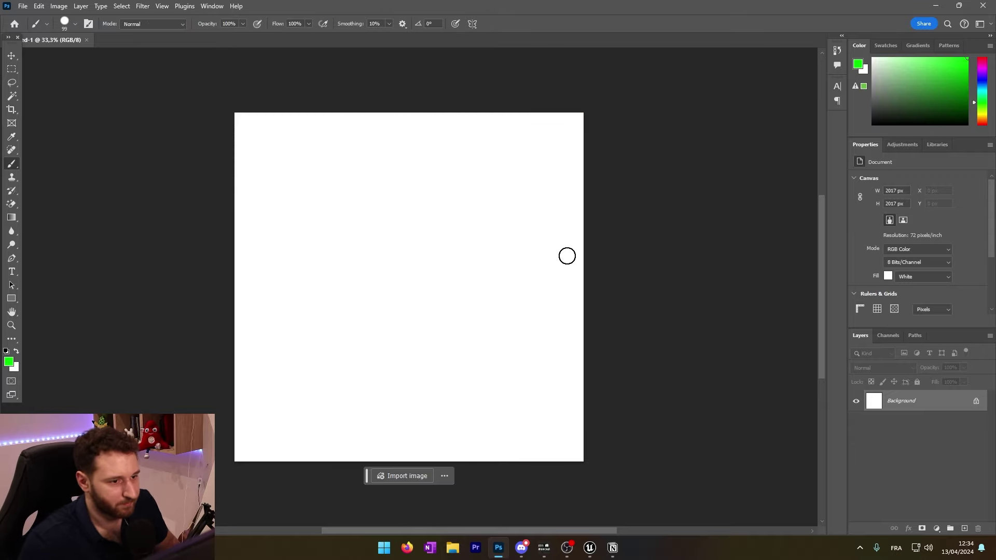
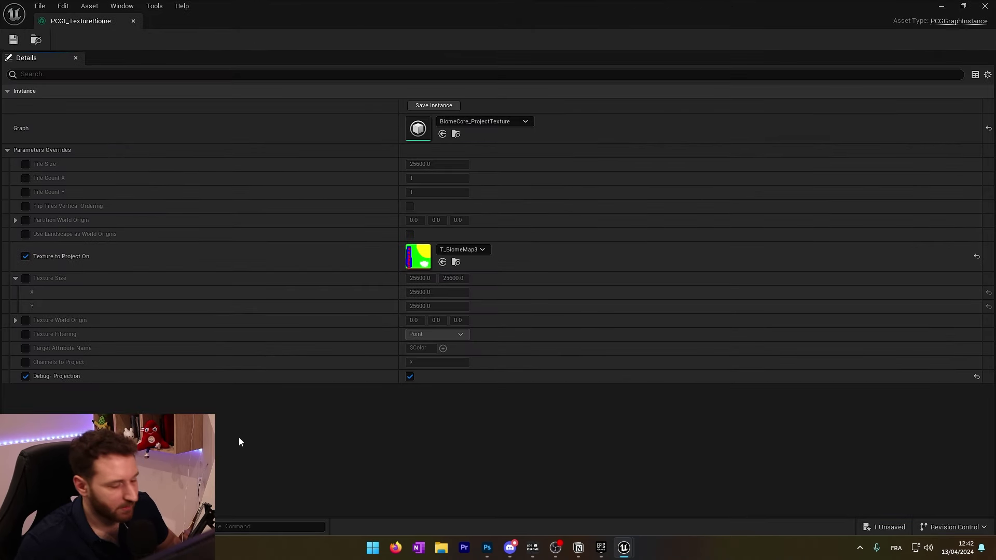
- In PCGI_TextureBiome, set Channels to Project to xyz, enable Use Landscape as World Origins, and save the instance
click(444, 361)
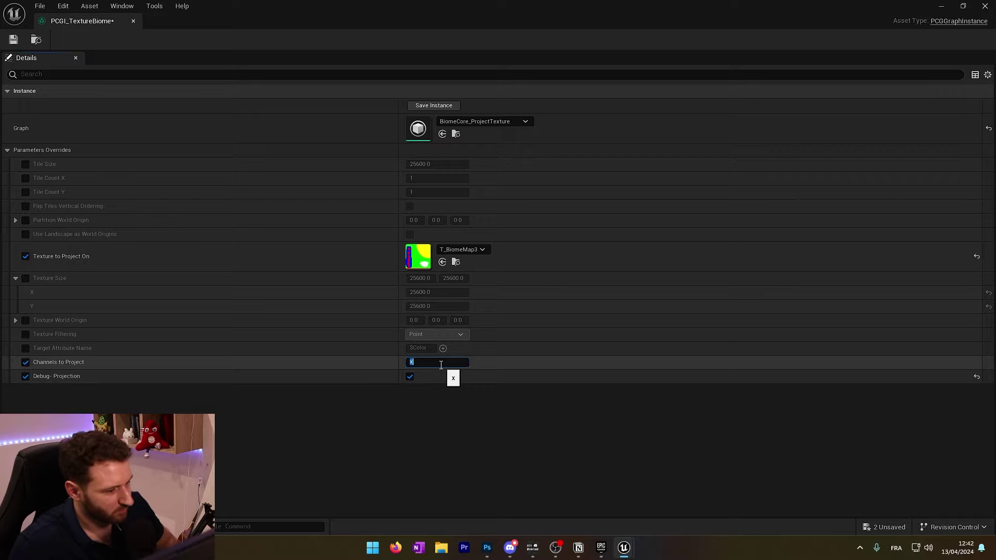
text(xyz)
key(Return)
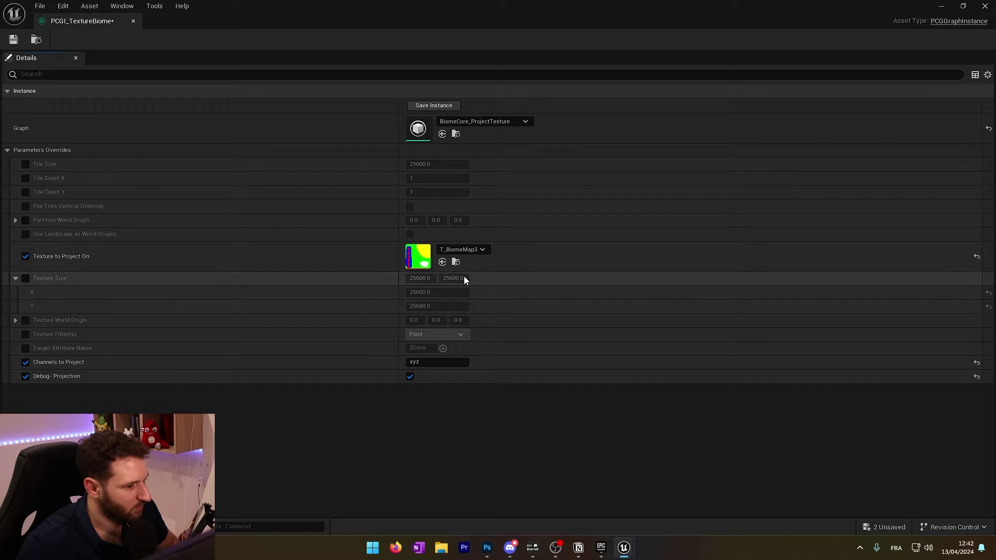
click(26, 234)
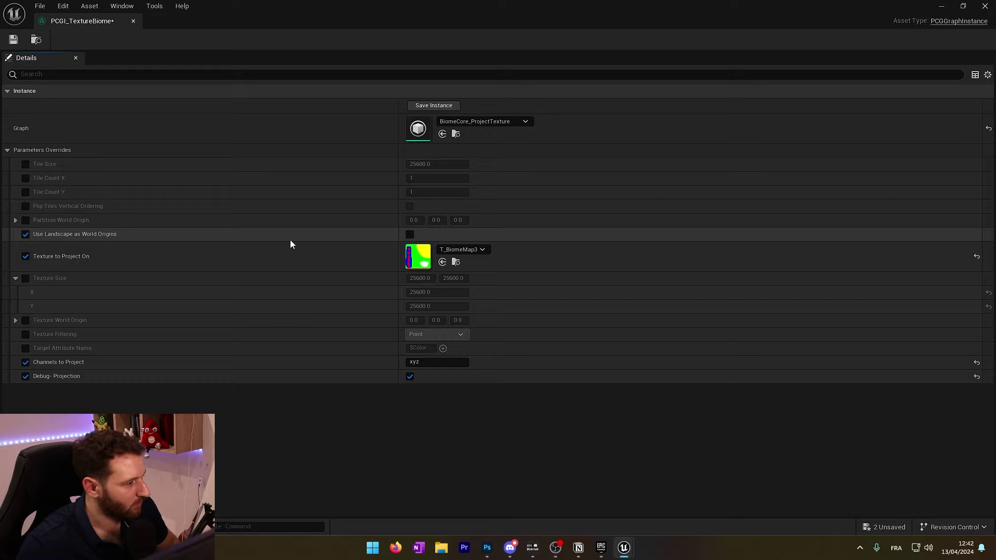
click(410, 234)
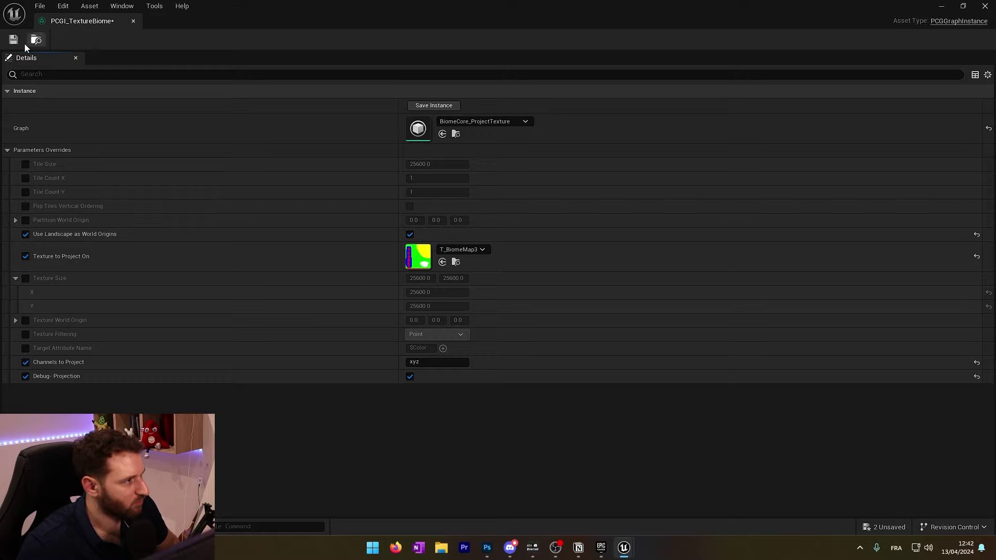
key(ctrl+s)
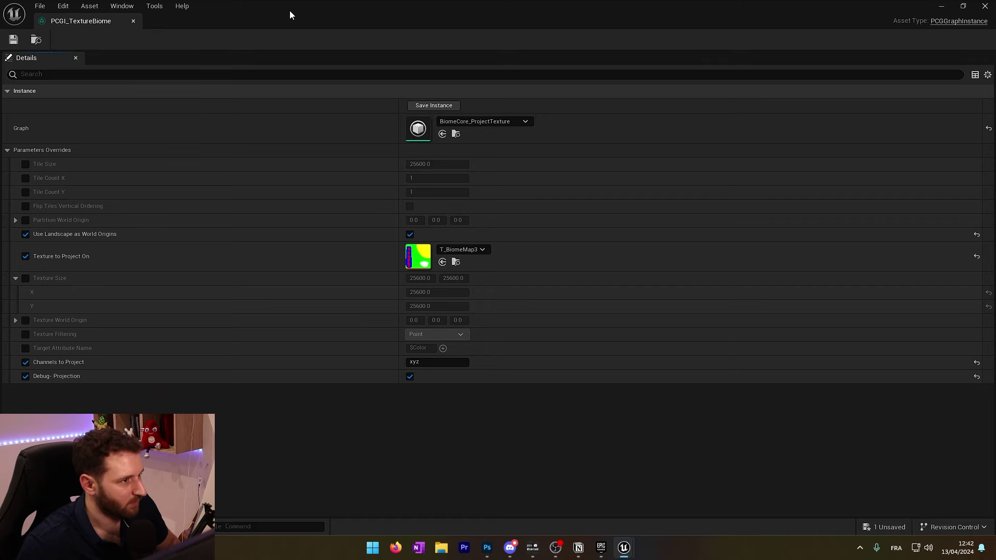
- Override the Biome Texture Projection Instance on BP_BiomeCore's BiomeCore component with PCGI_TextureBiome
key(alt+Tab)
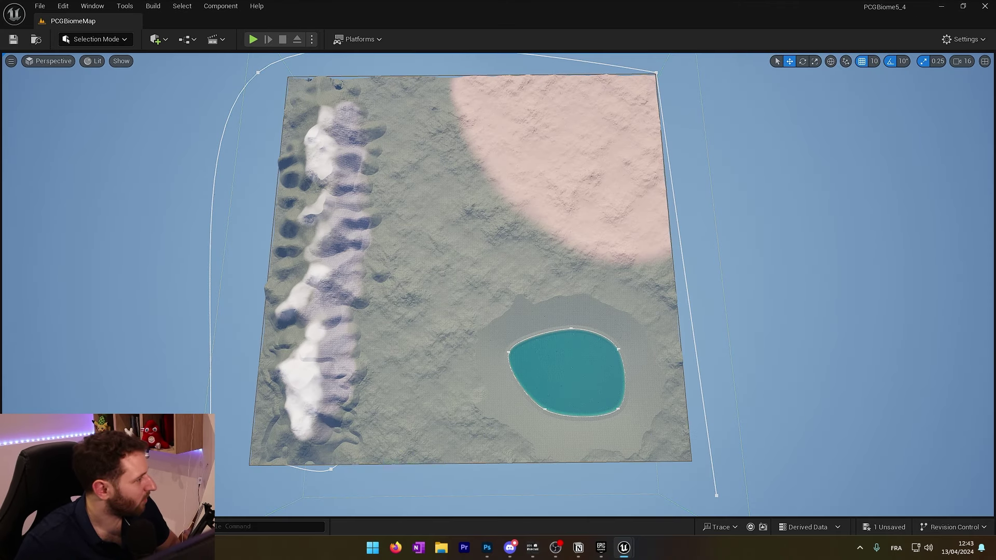
key(alt+Tab)
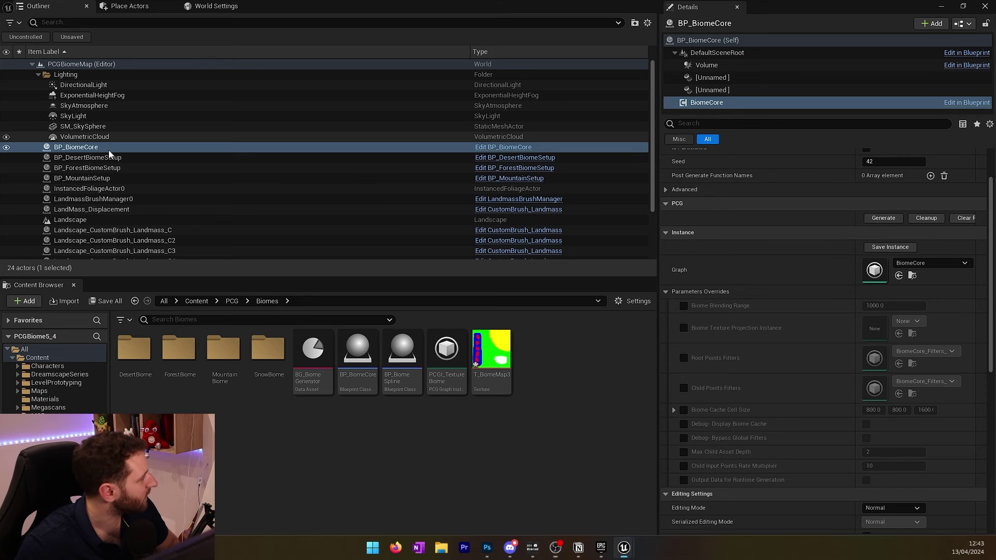
click(107, 150)
click(683, 328)
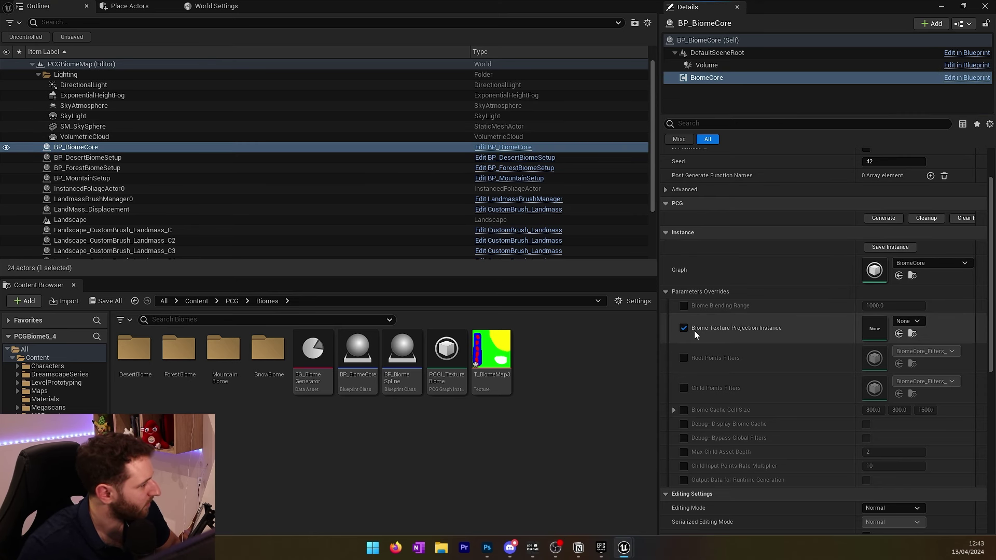
click(907, 322)
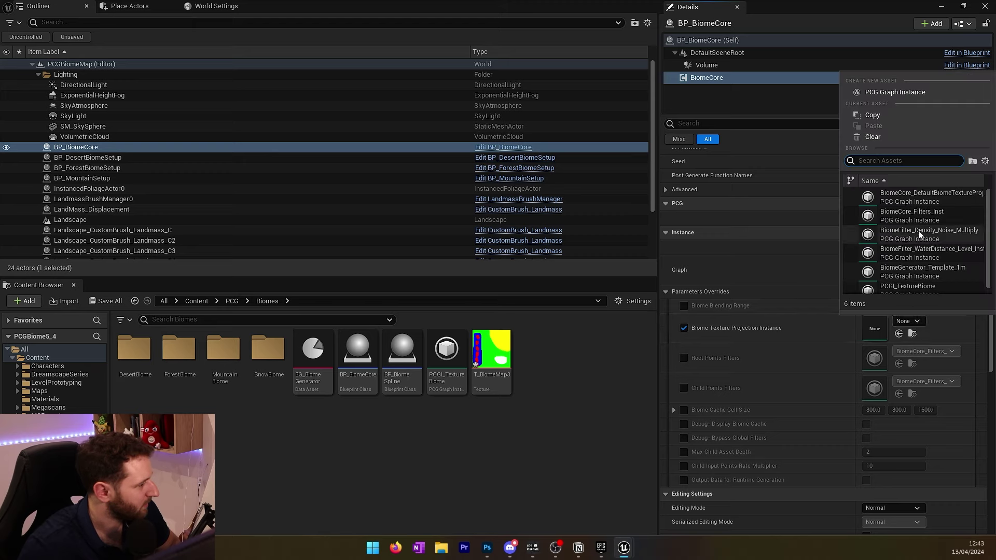
key(Escape)
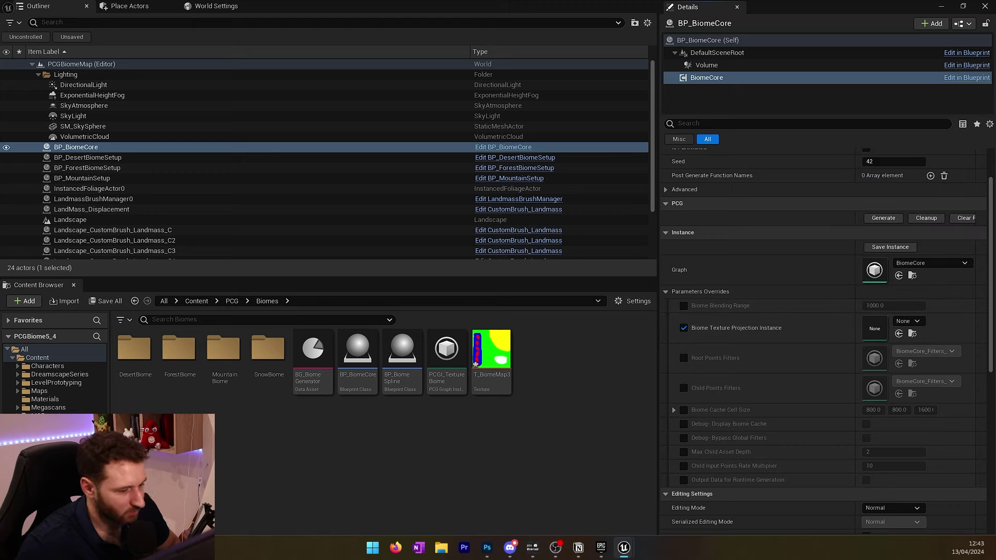
click(899, 333)
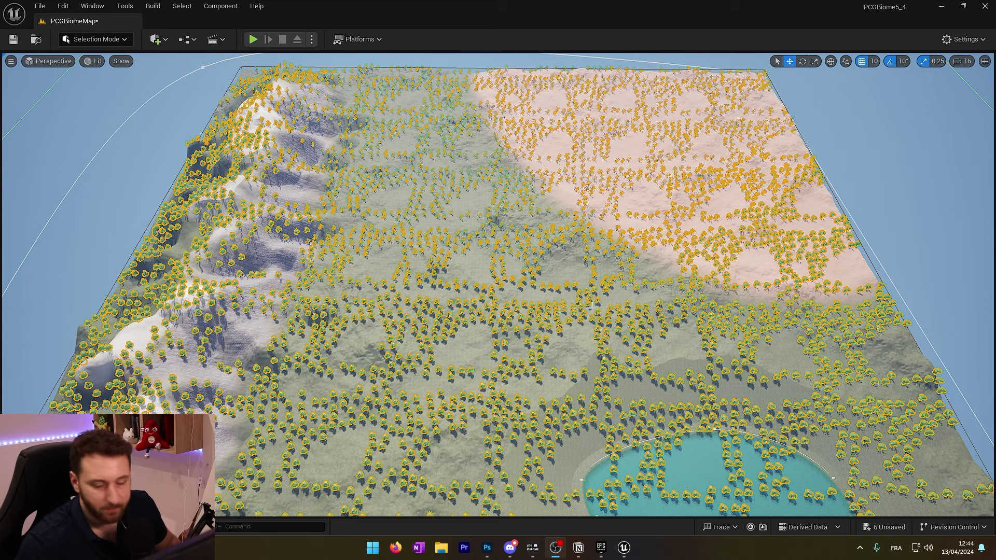
- Examine how the projected biome texture distributes the trees across the mountains, desert, forest and lake areas of the landscape
scroll(498, 285, up, 5)
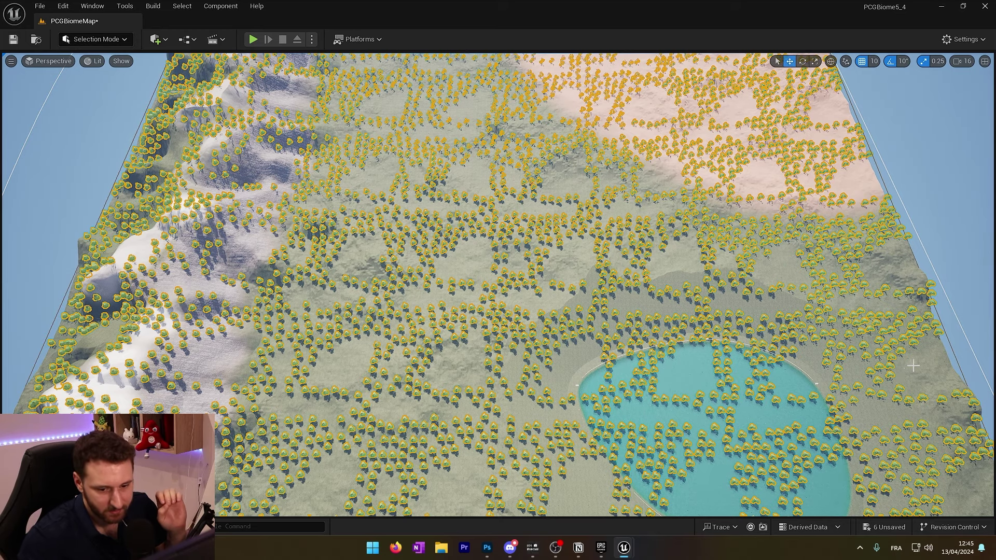
right_drag(913, 365, 899, 283)
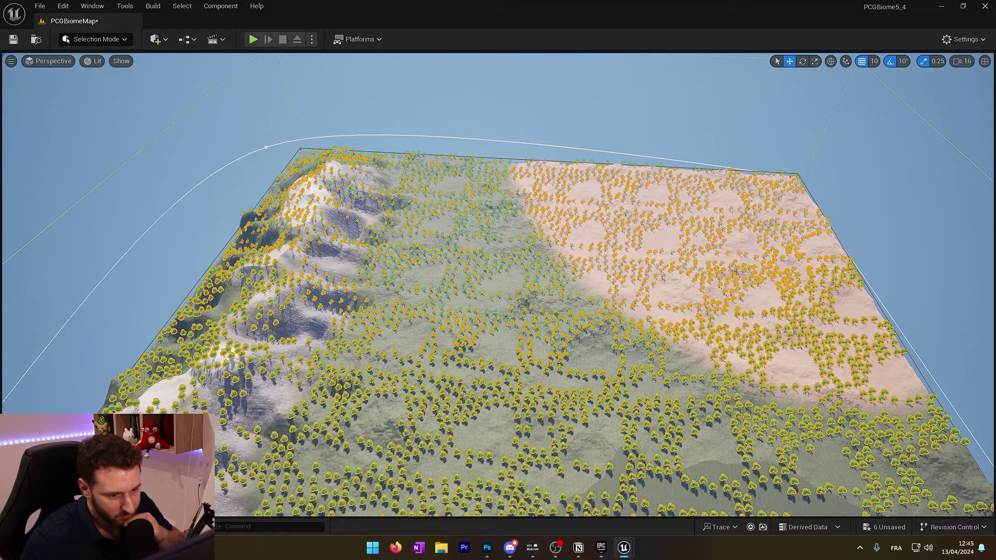
right_drag(587, 409, 586, 464)
right_drag(574, 392, 576, 439)
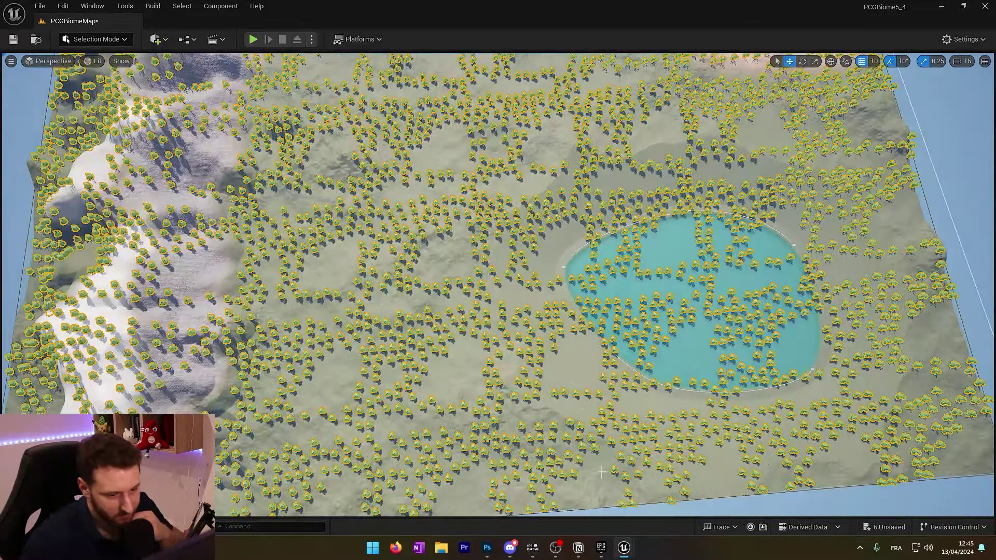
right_drag(602, 478, 616, 399)
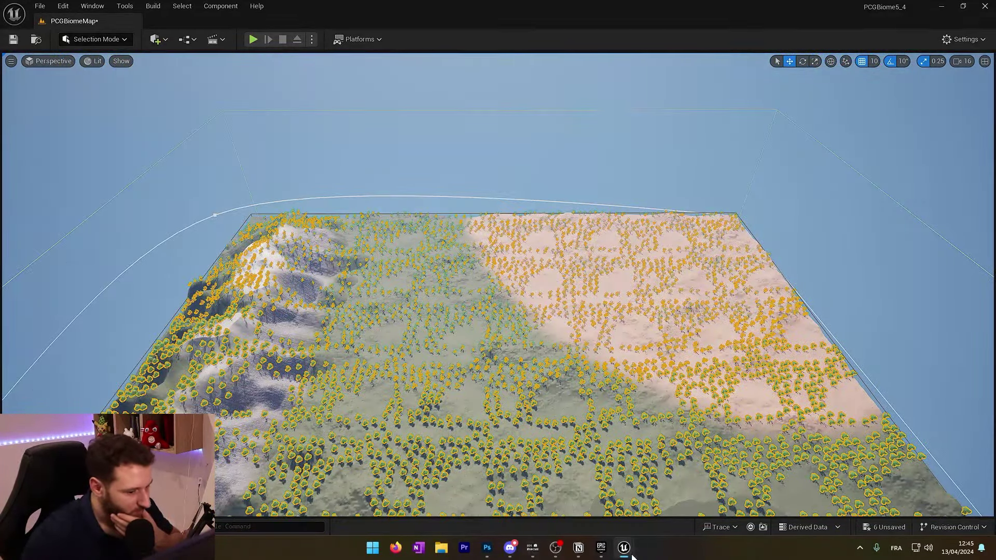
click(631, 553)
click(727, 505)
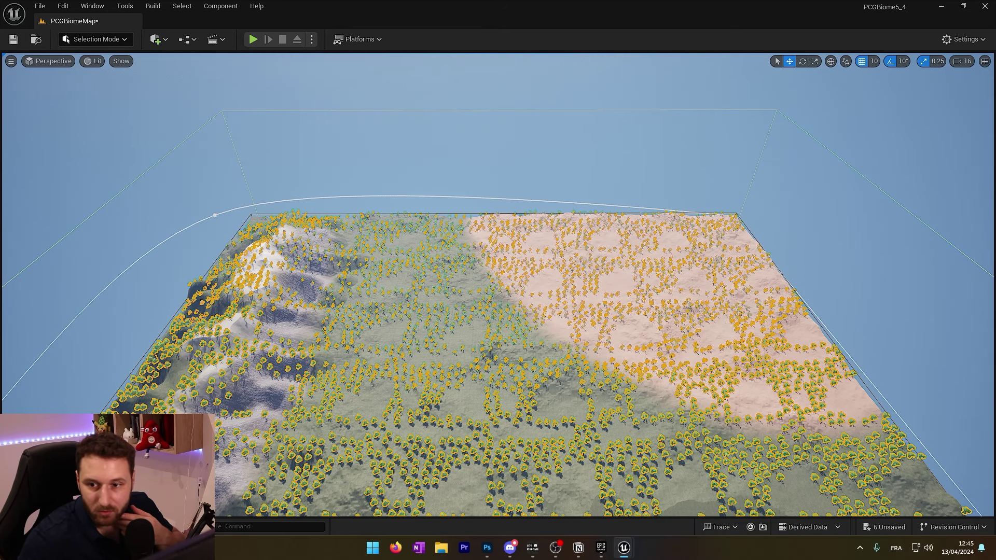
- Override Texture Size in PCGI_TextureBiome with 204800 for both X and Y, then save and close the instance
drag(995, 58, 406, 3)
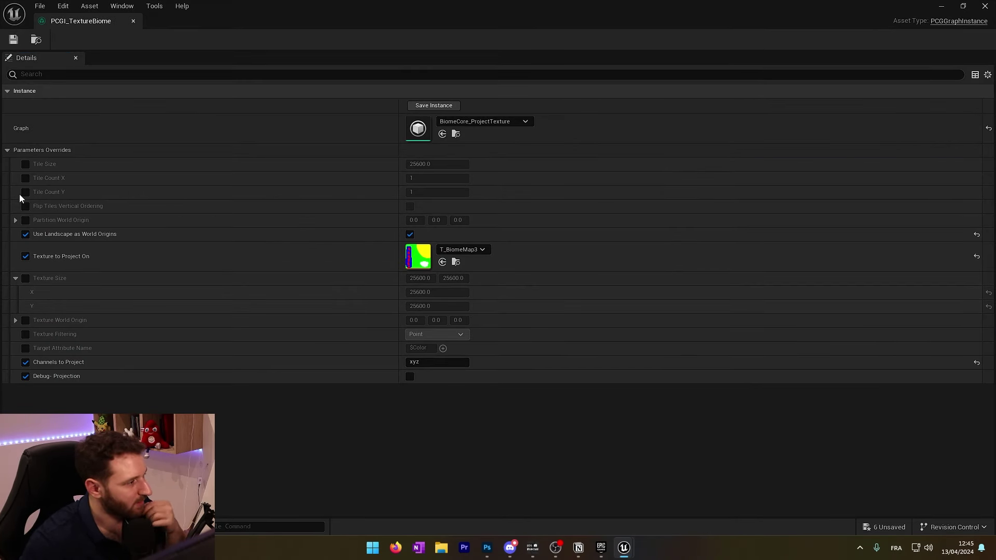
drag(332, 7, 415, 1)
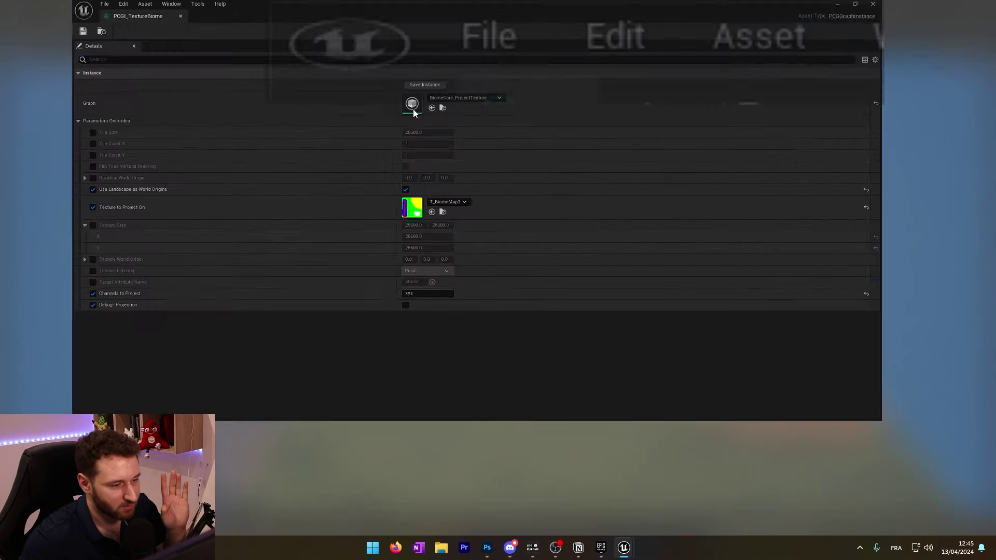
click(27, 278)
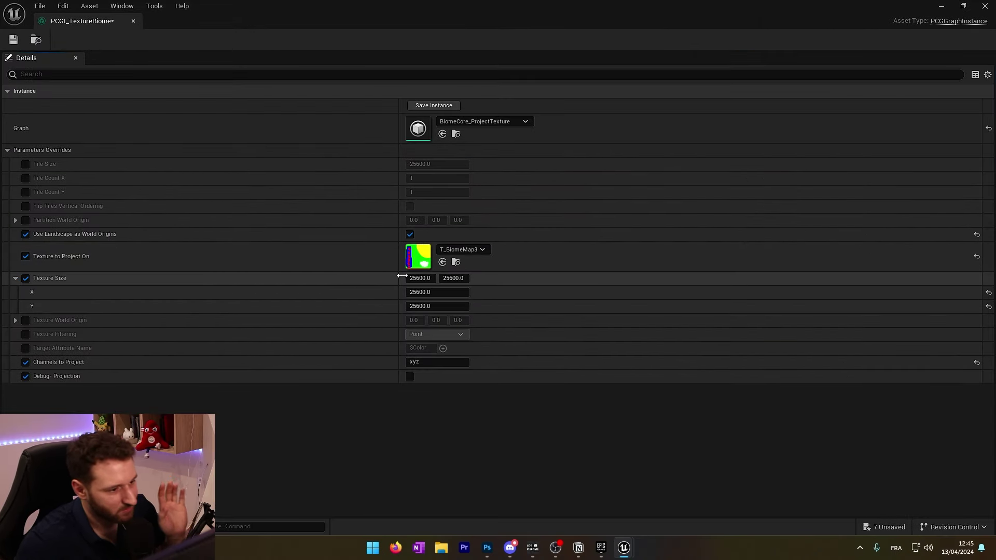
click(430, 277)
click(429, 281)
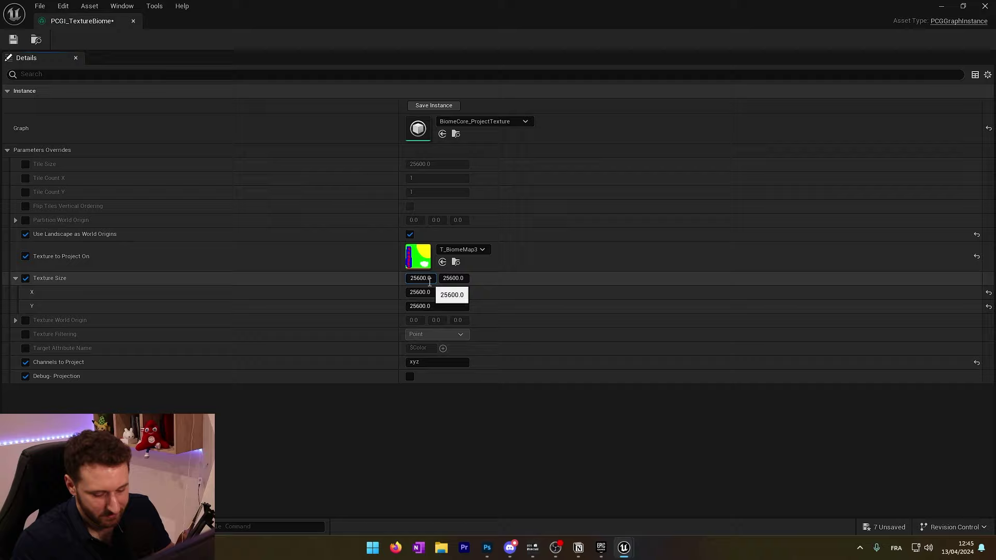
text(*8)
key(Return)
click(464, 278)
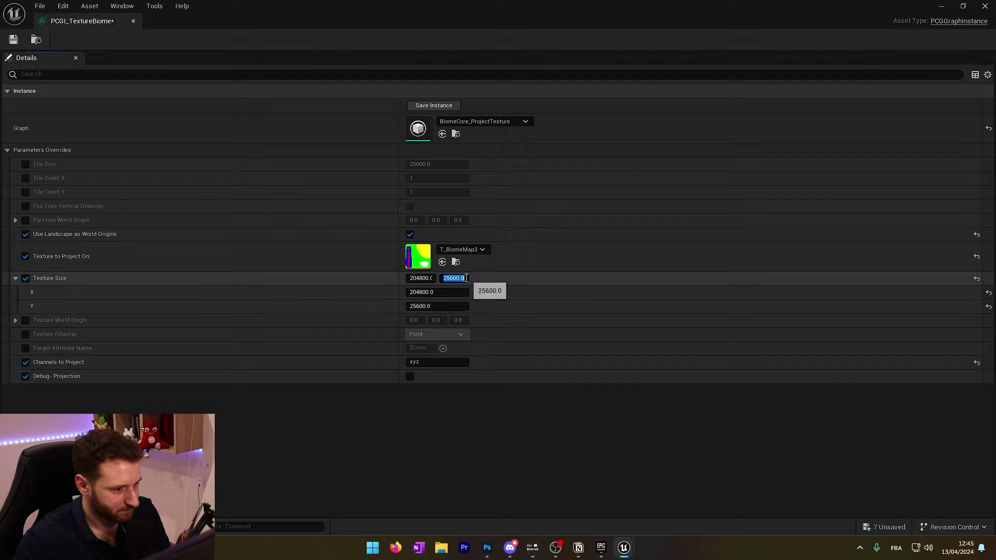
text(*8)
key(Return)
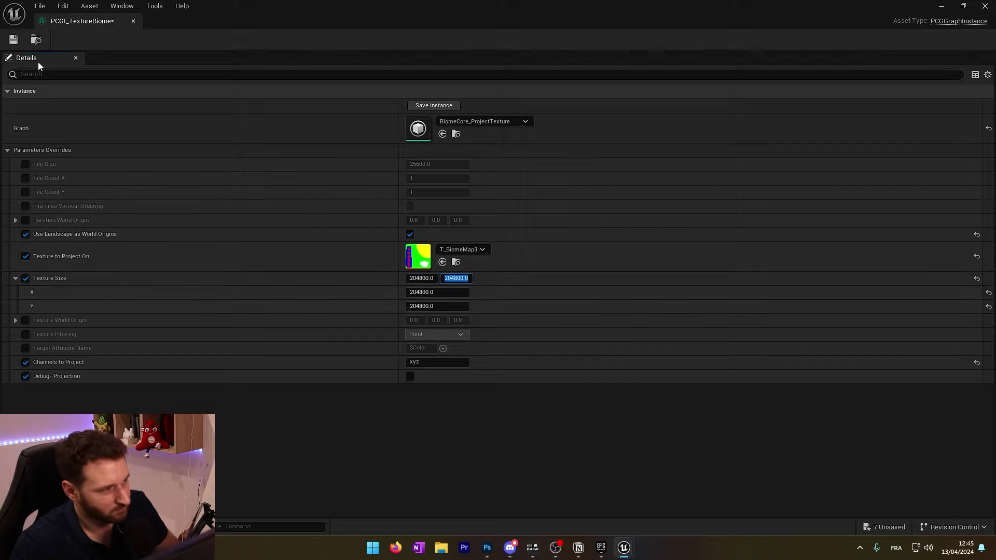
click(13, 40)
click(134, 21)
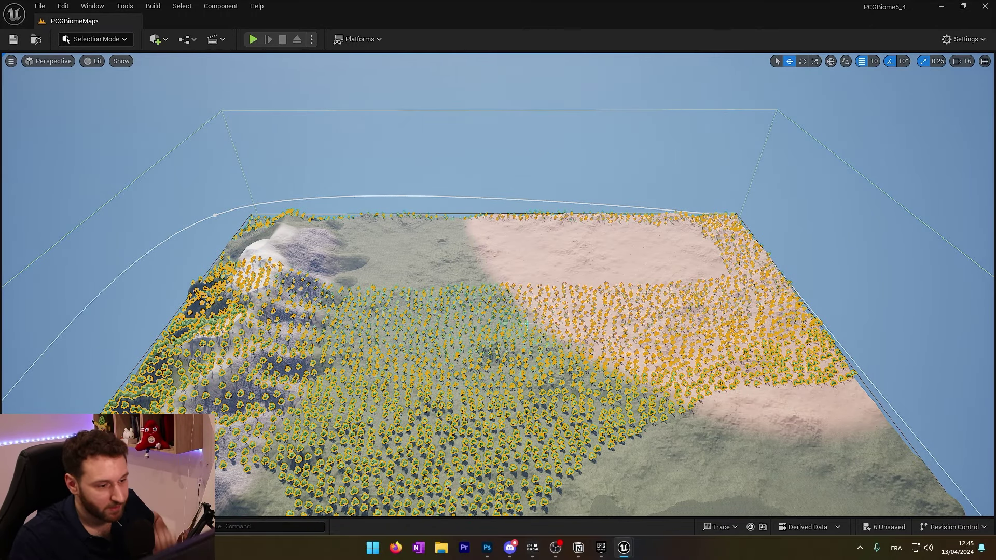
- Close the T_BiomeMap3.png preview and reimport the T_BiomeMap3 texture in the PCG Biomes folder
right_drag(527, 324, 530, 351)
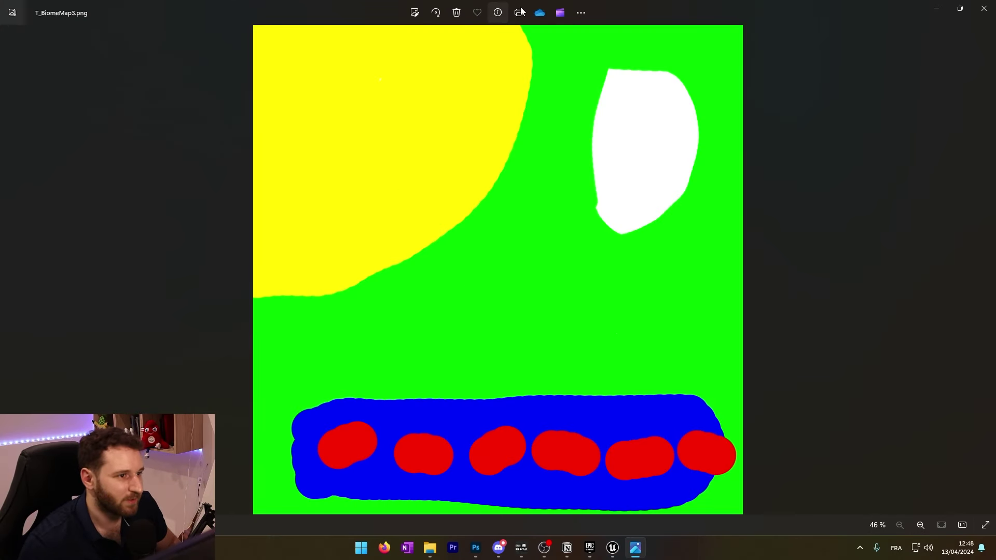
click(984, 8)
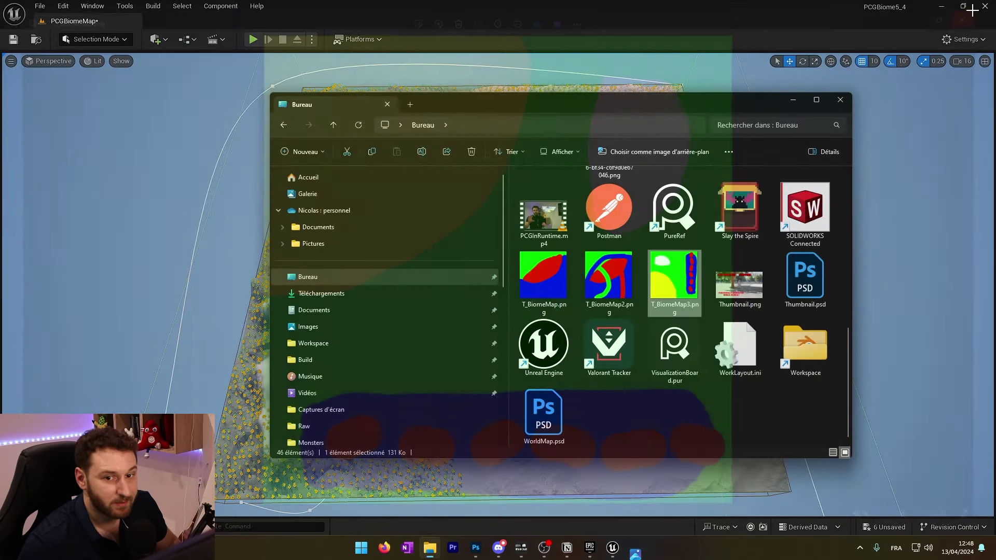
click(183, 372)
key(ctrl+space)
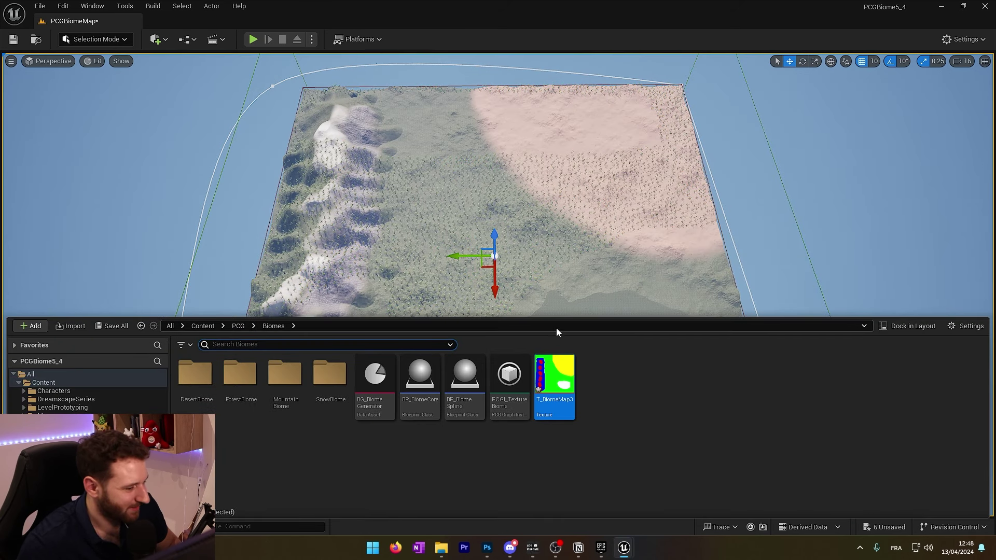
right_click(557, 387)
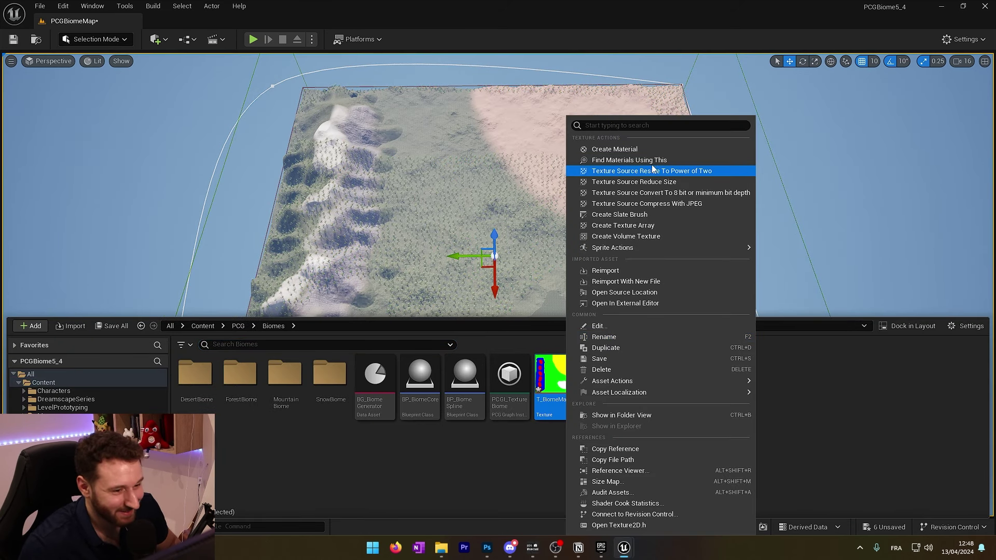
click(625, 271)
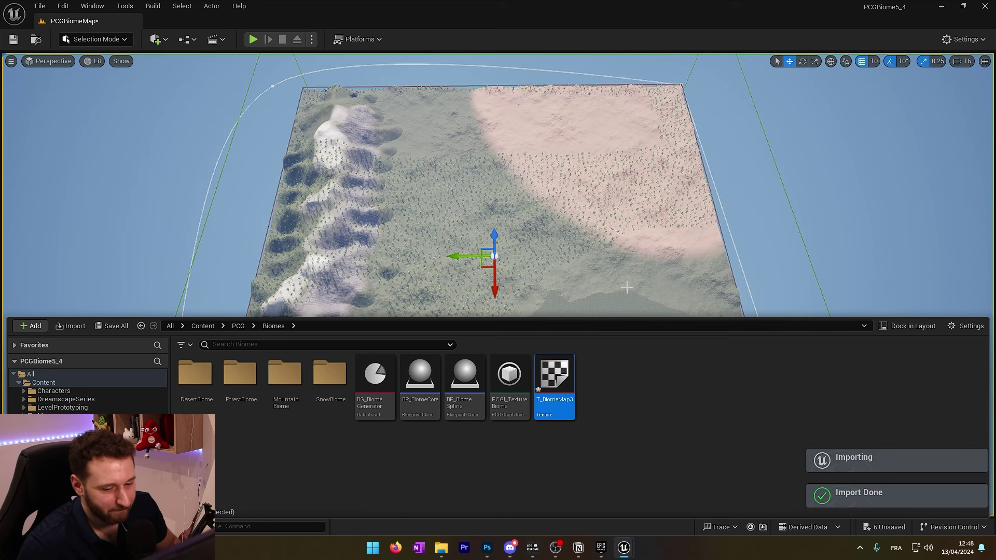
click(623, 280)
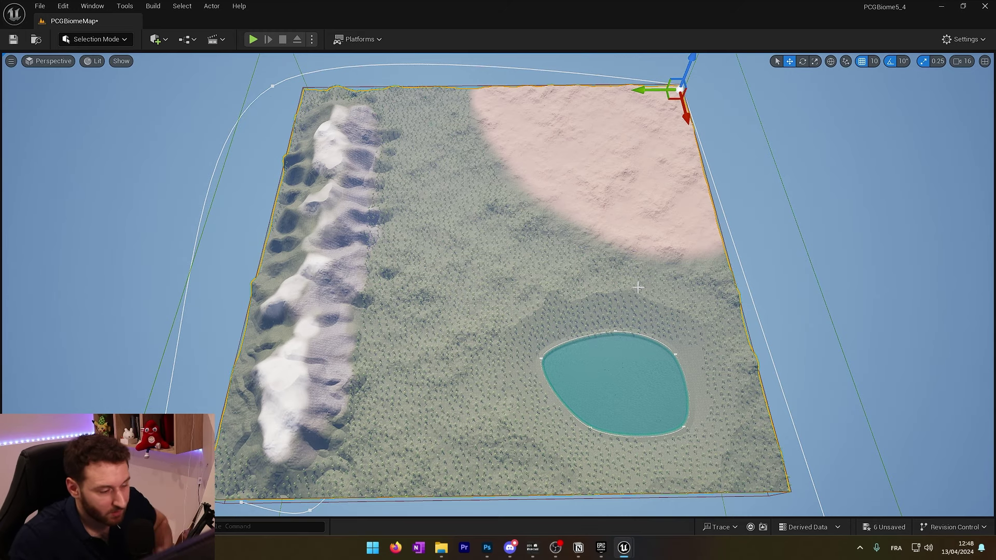
- Inspect the biomes' vegetation up close and review the asset and filter options of Index [0] in BT_DesertBiome's Biome Assets
mouse_move(600, 270)
right_down()
mouse_move(604, 298)
mouse_move(599, 259)
mouse_move(598, 271)
right_up()
key(w)
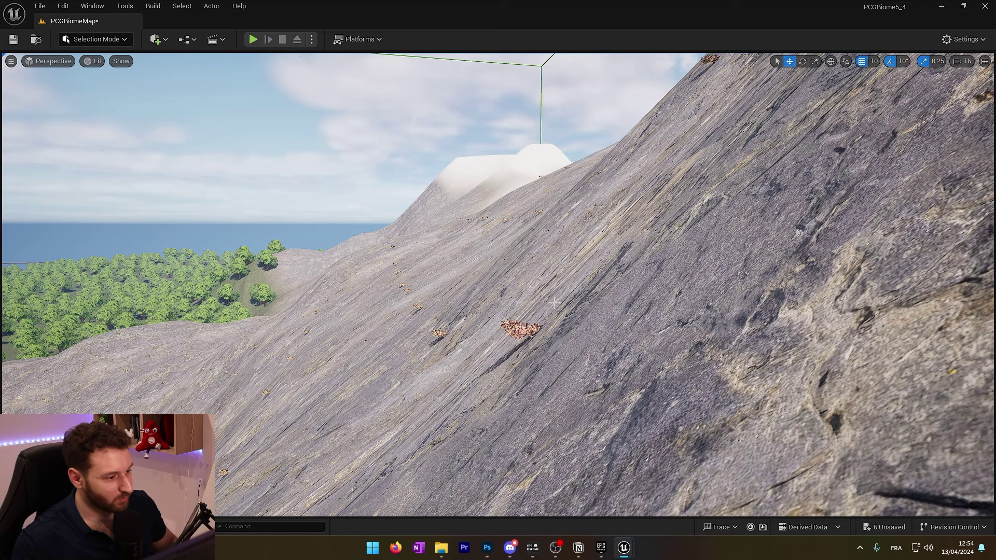
right_drag(553, 299, 551, 300)
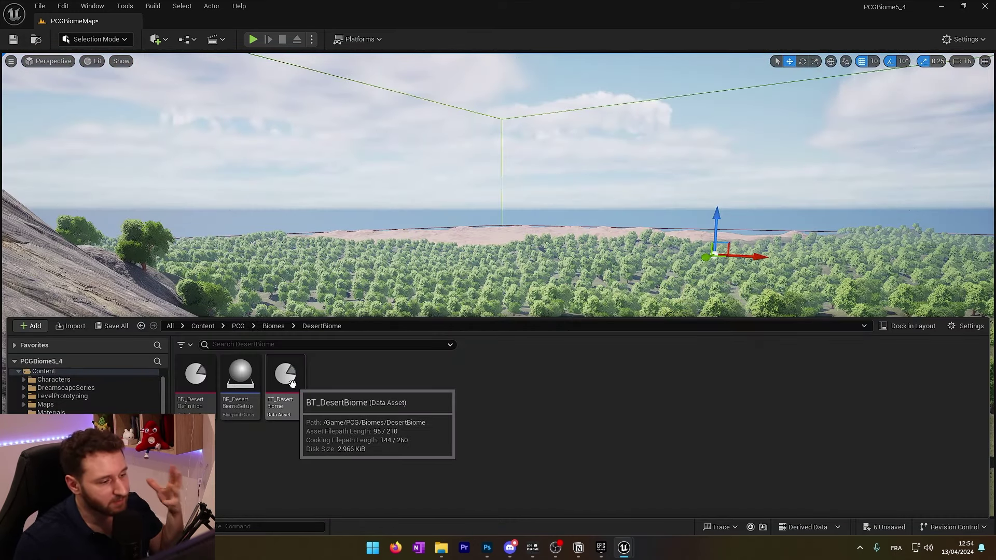
double_click(289, 392)
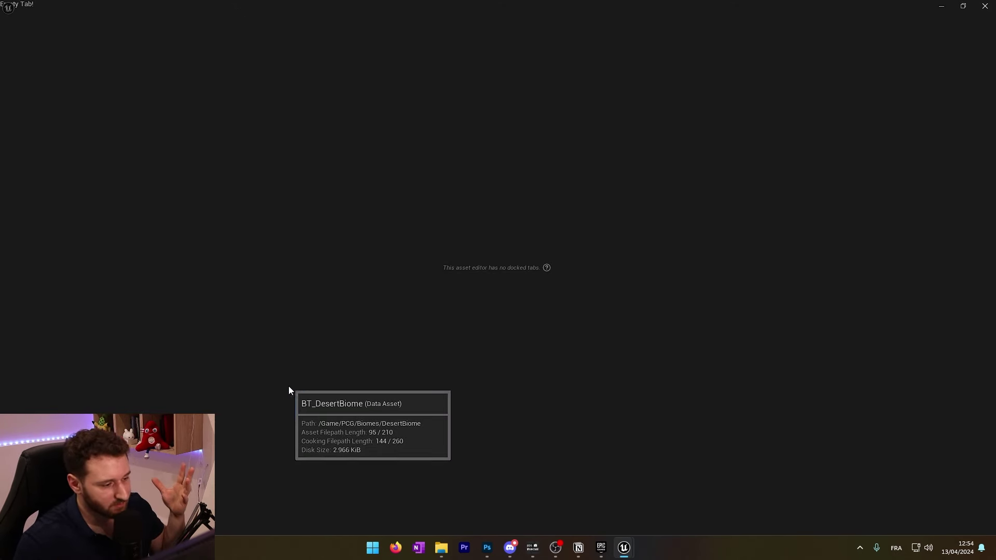
click(22, 124)
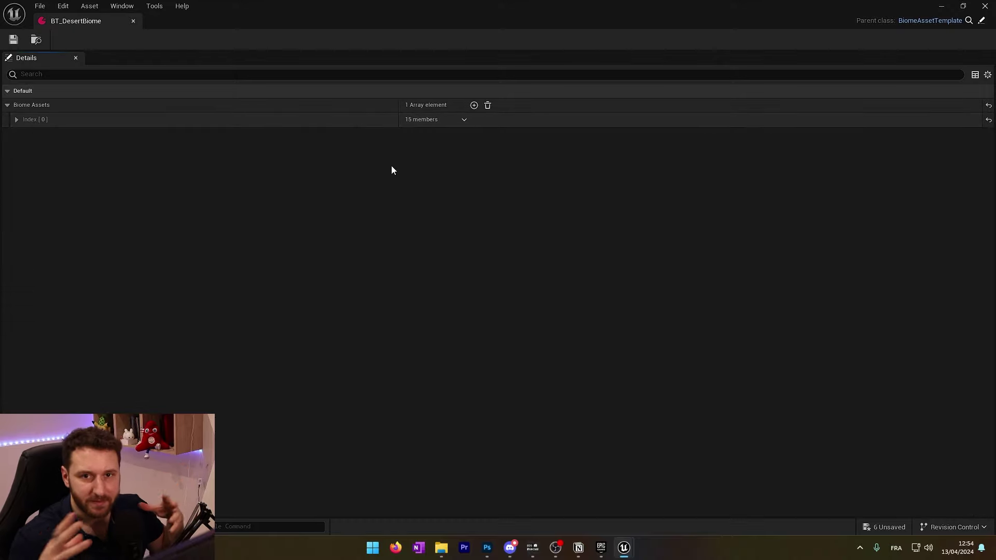
click(16, 120)
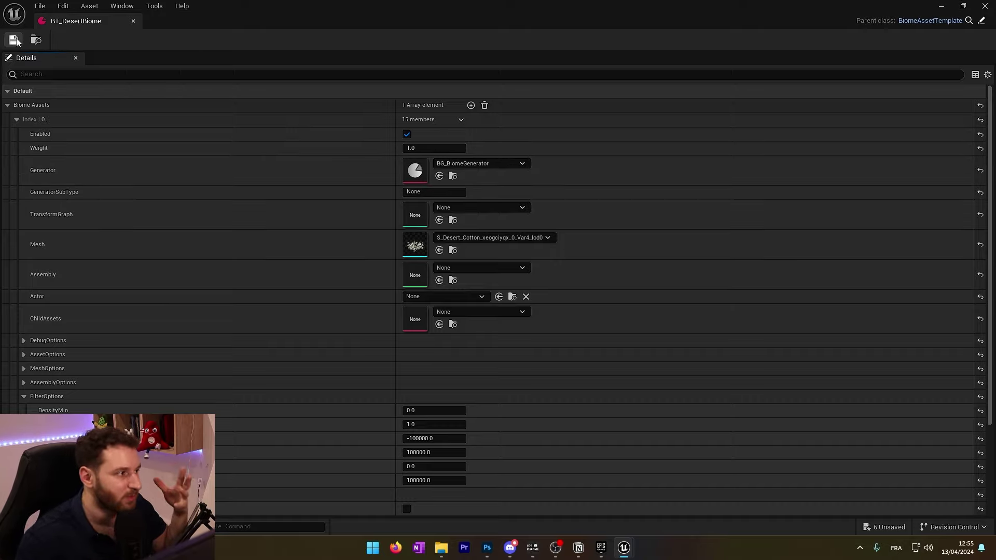
click(134, 21)
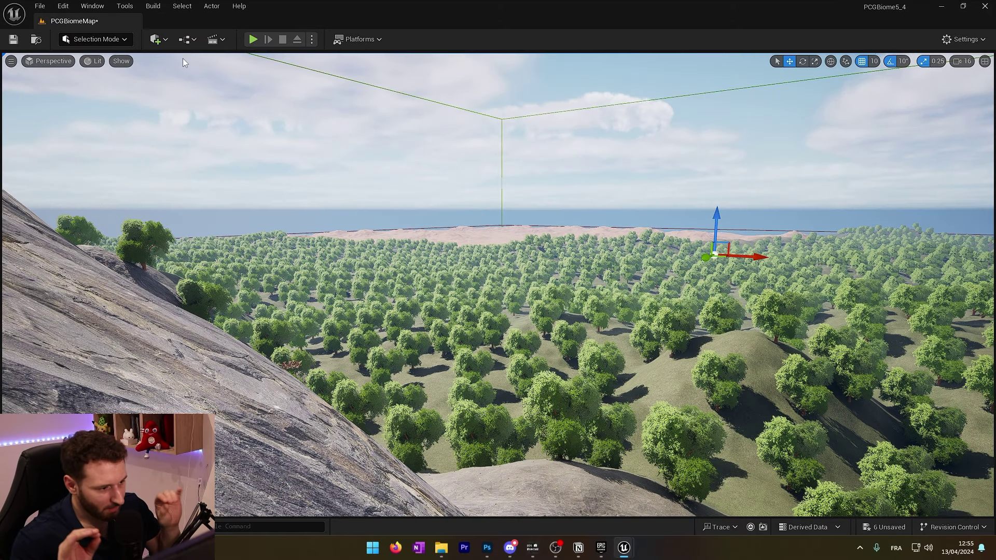